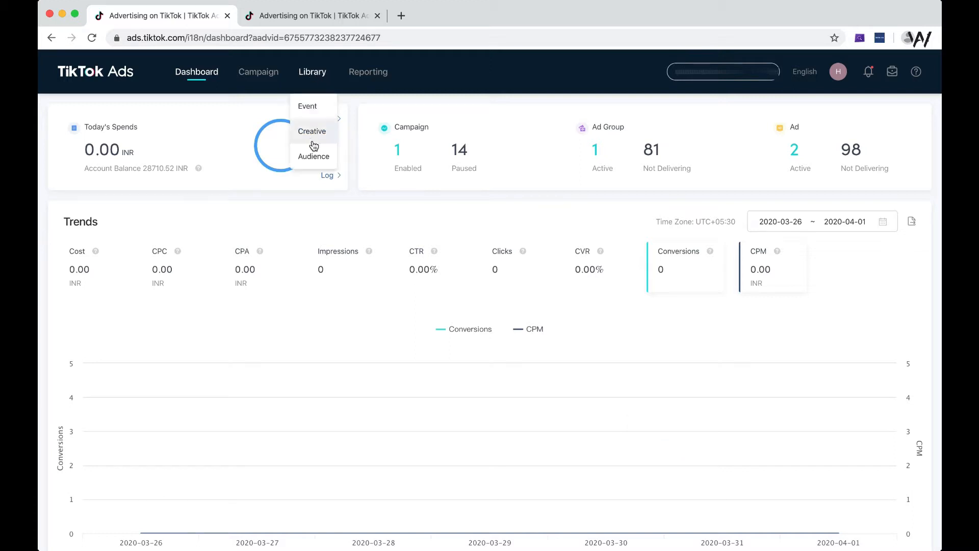
# - Open the audience library and start creating a custom audience based on Engagement
pyautogui.click(313, 156)
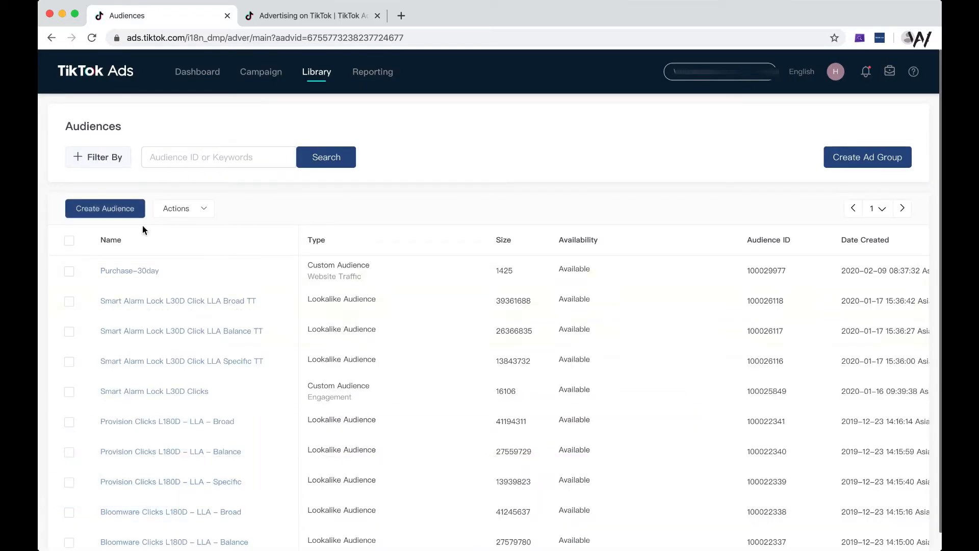
pyautogui.click(117, 215)
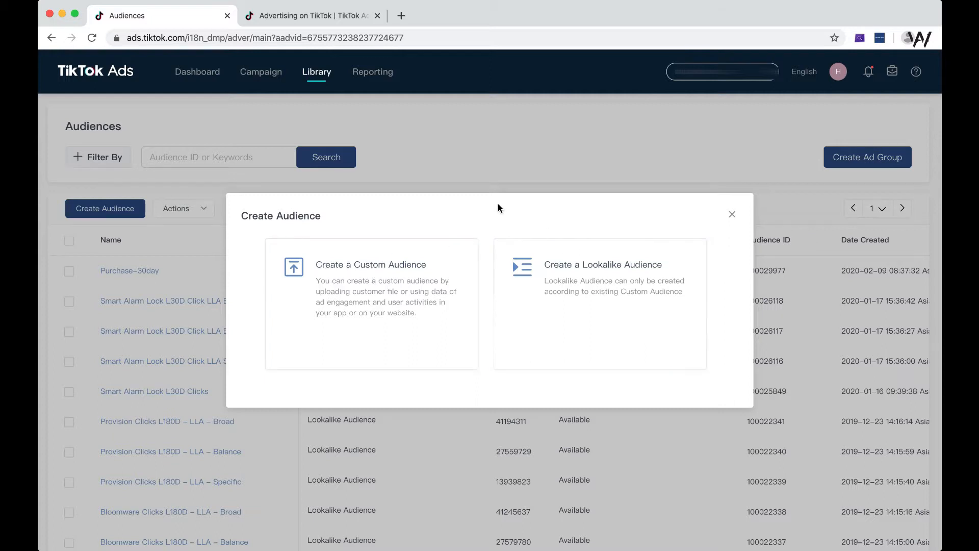
pyautogui.click(365, 299)
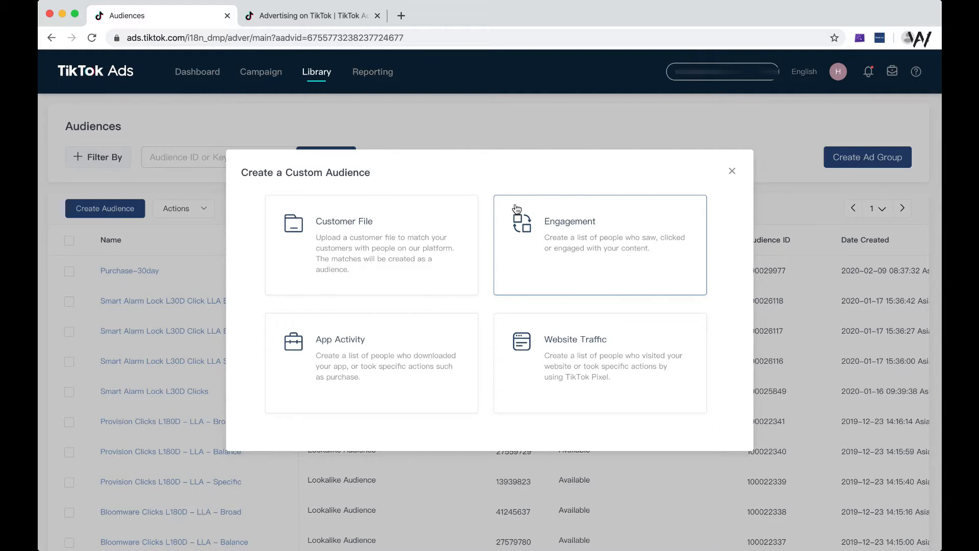
pyautogui.click(583, 247)
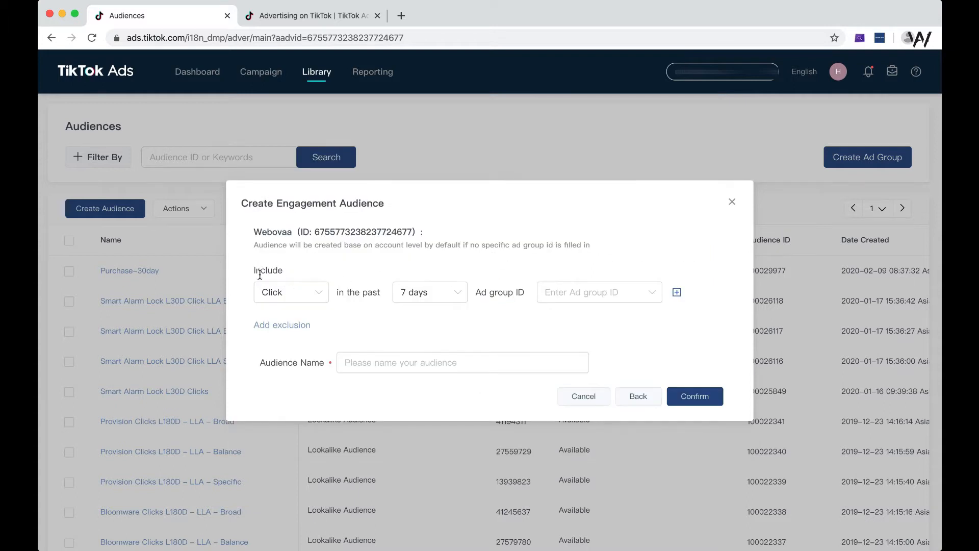
# - Set the engagement audience to include Click activity in the past 180 days
pyautogui.click(301, 290)
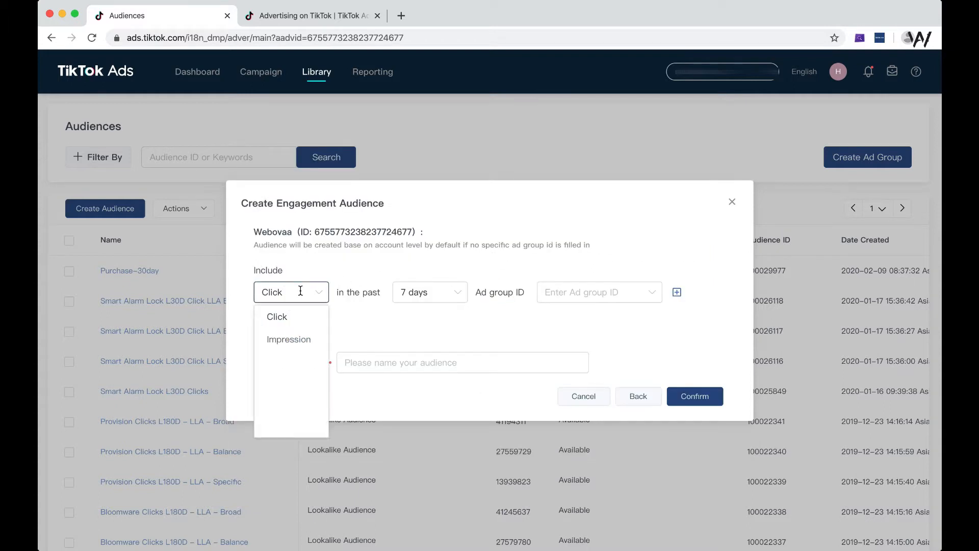
pyautogui.click(291, 339)
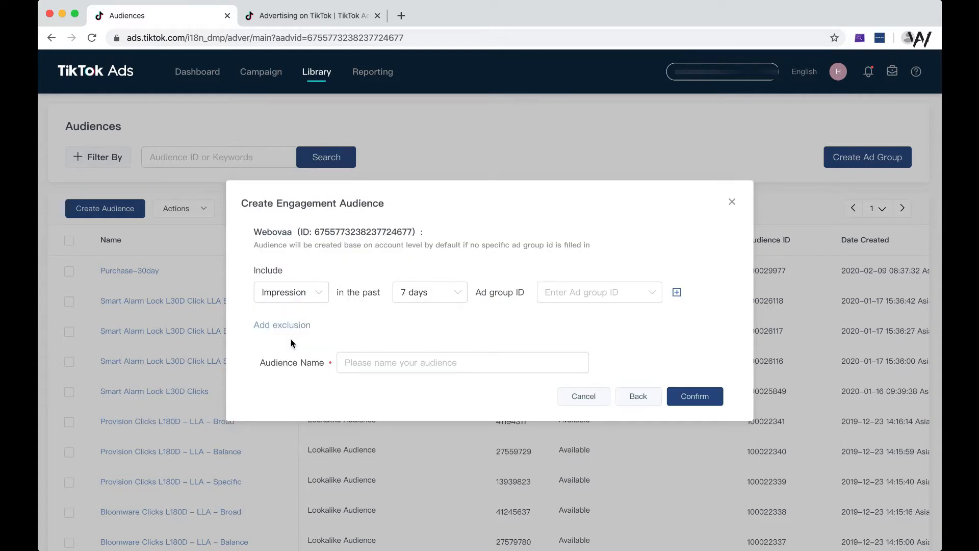
pyautogui.click(304, 300)
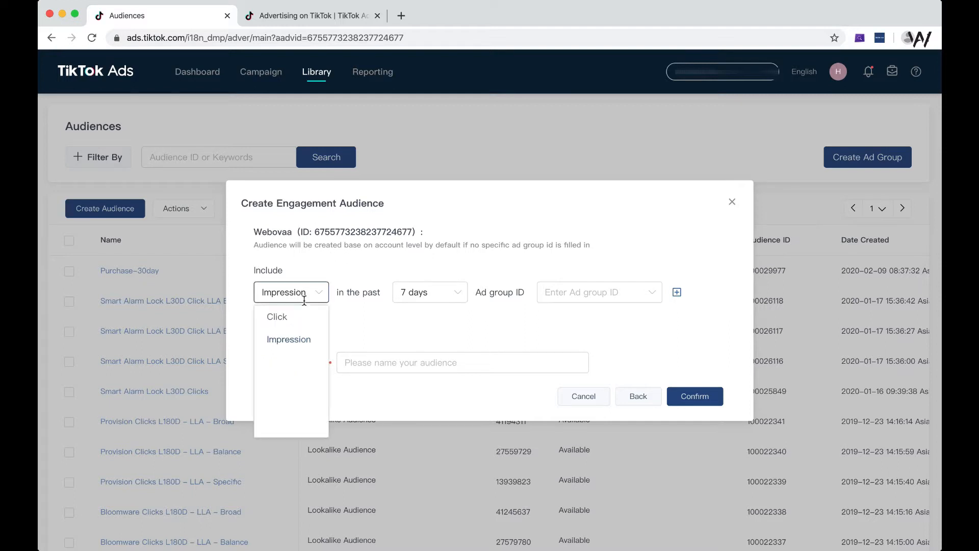
pyautogui.click(296, 328)
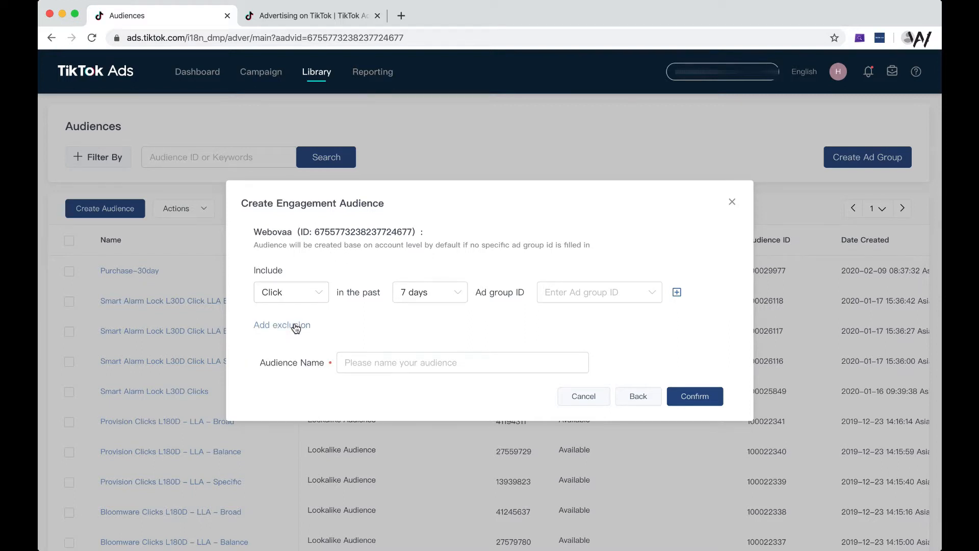
pyautogui.click(413, 288)
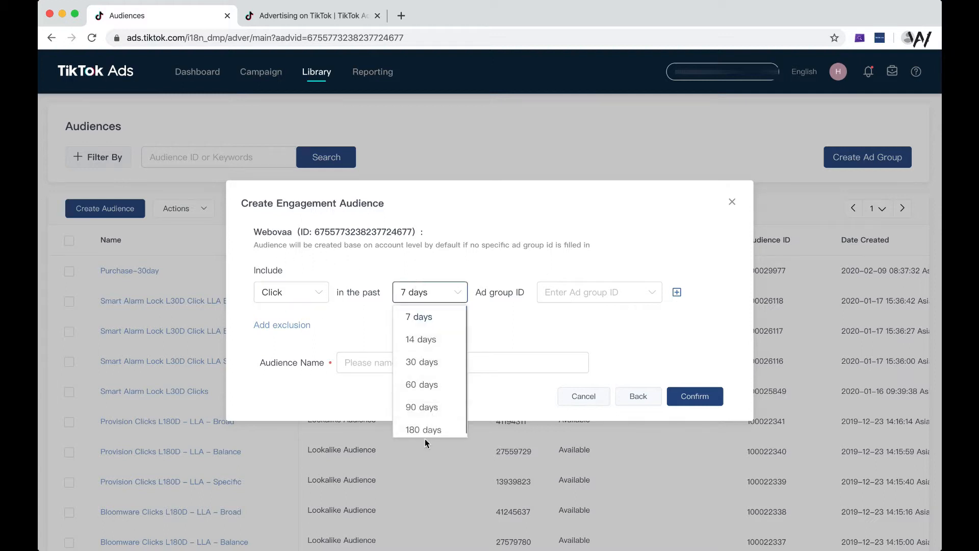
pyautogui.scroll(-1, 438, 403)
pyautogui.click(432, 425)
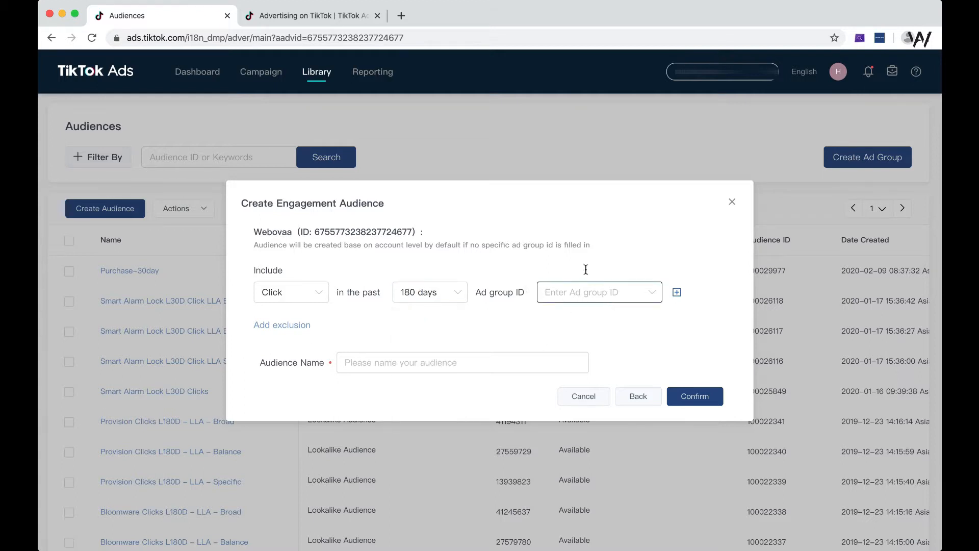
# - Copy the ad group ID of Test Ad Group 1 and search for it in the engagement audience's Ad group ID filter
pyautogui.click(306, 15)
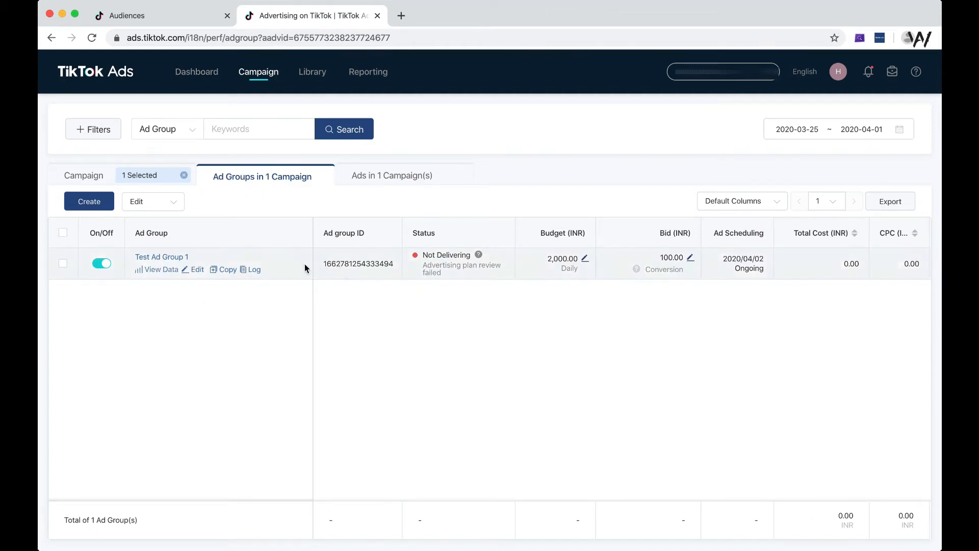
pyautogui.doubleClick(355, 264)
pyautogui.press('super+c')
pyautogui.click(195, 18)
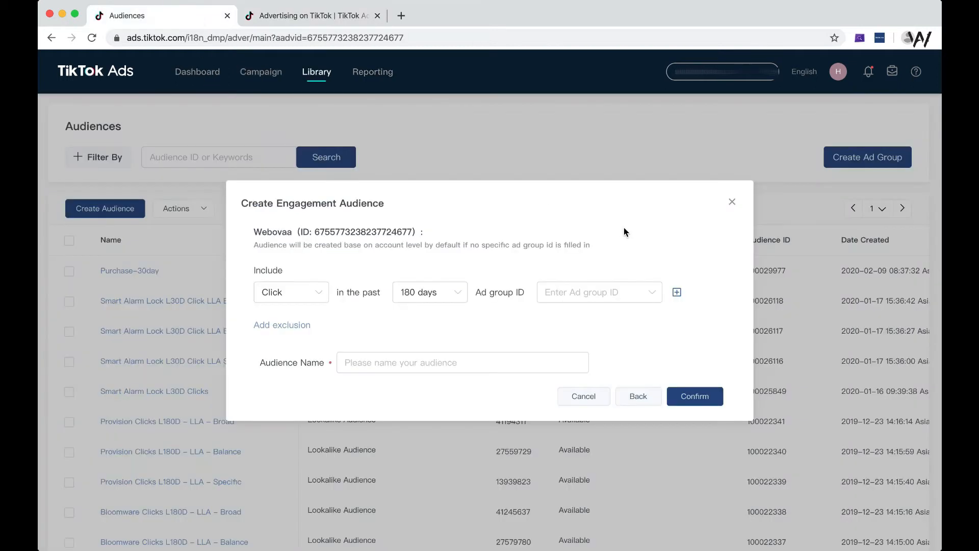
pyautogui.click(599, 292)
pyautogui.click(587, 321)
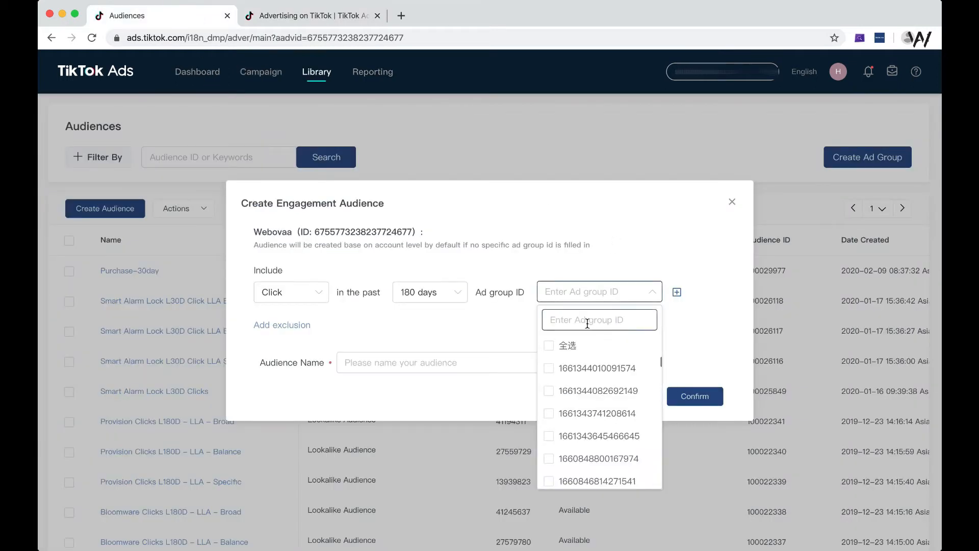
pyautogui.press('super+v')
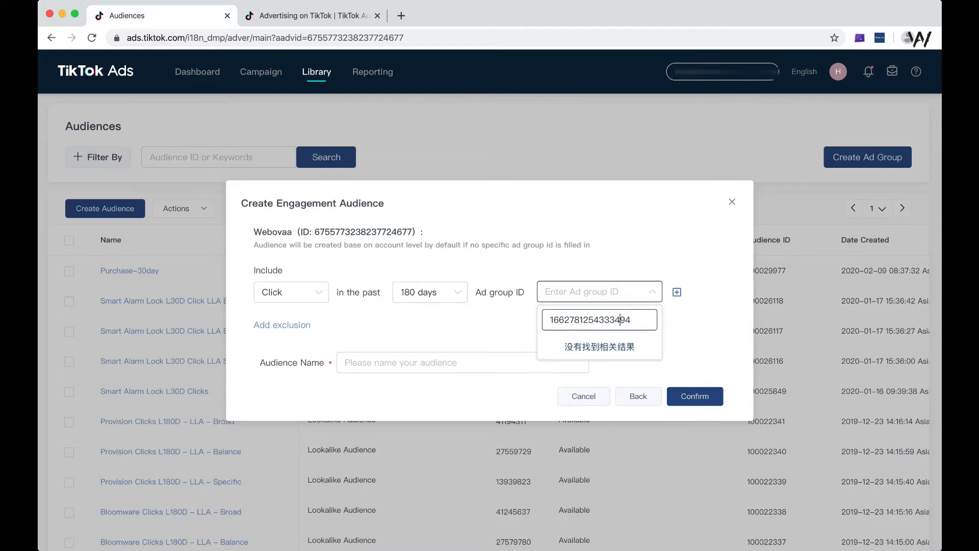
# - Clear the ad group ID search and select the first listed ad group, leaving the engagement audience form without saving
pyautogui.doubleClick(631, 321)
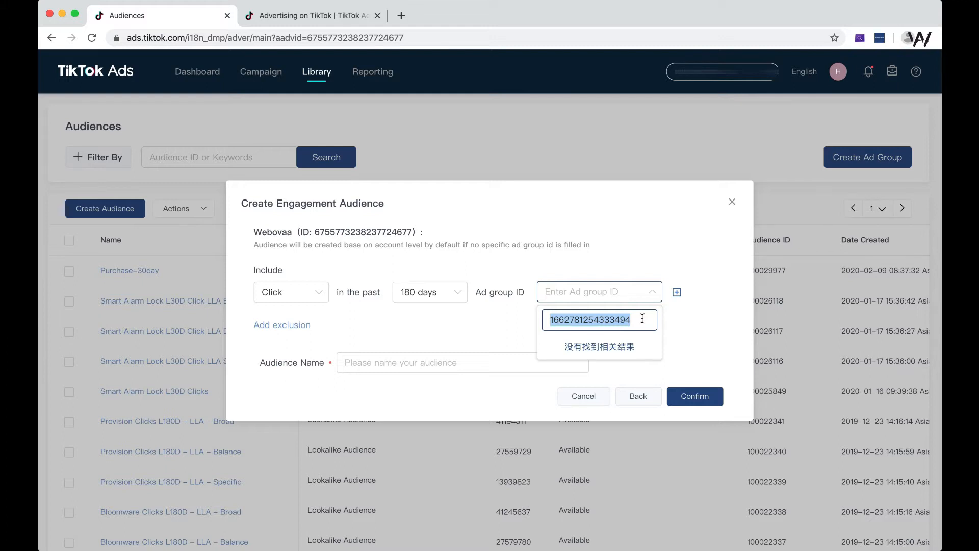
pyautogui.click(652, 291)
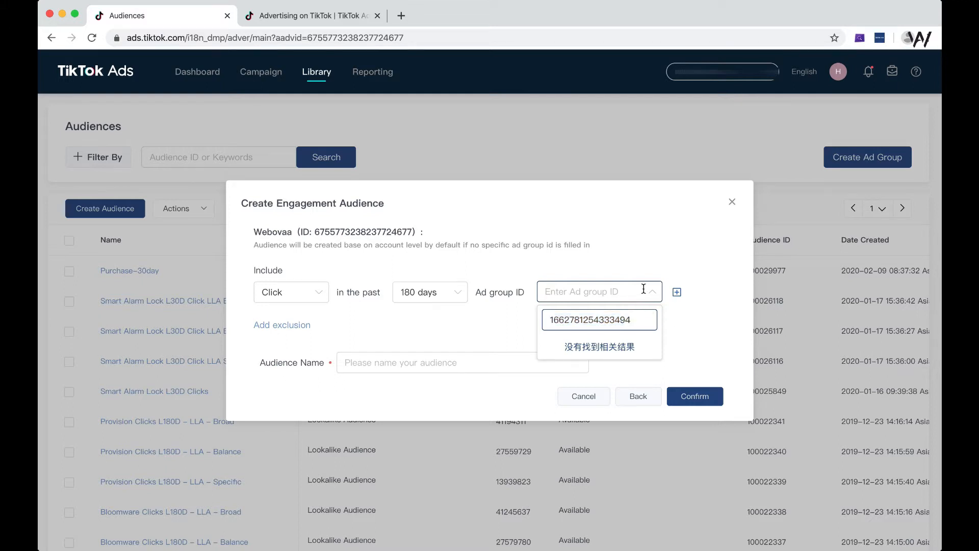
pyautogui.click(654, 292)
pyautogui.doubleClick(635, 321)
pyautogui.press('BackSpace')
pyautogui.click(550, 368)
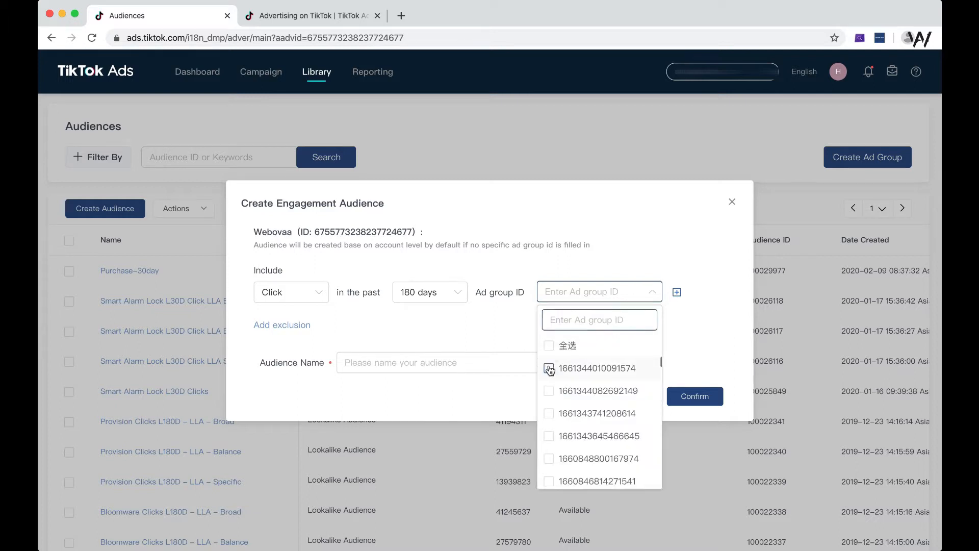
pyautogui.click(463, 348)
pyautogui.click(385, 356)
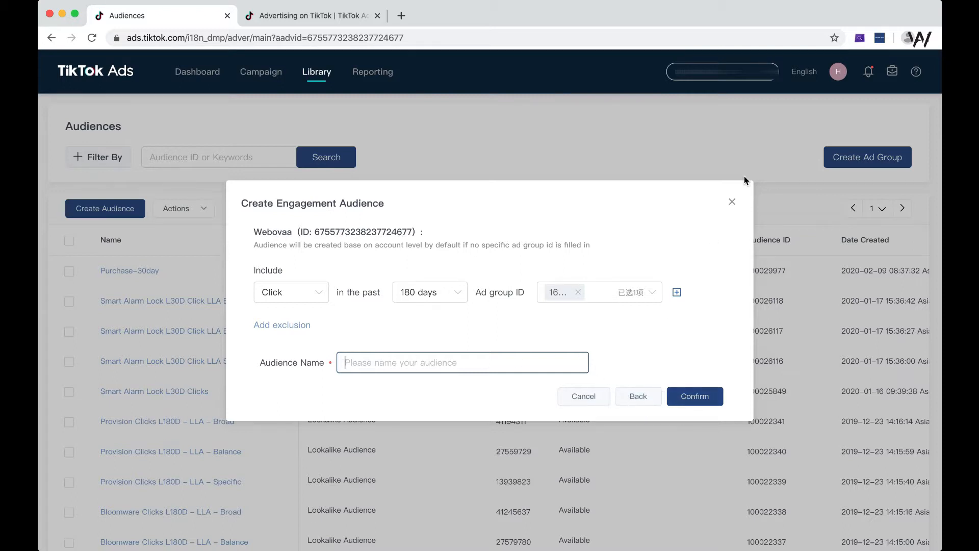
pyautogui.click(732, 202)
# - Start creating a new custom audience based on Website Traffic
pyautogui.moveTo(143, 266)
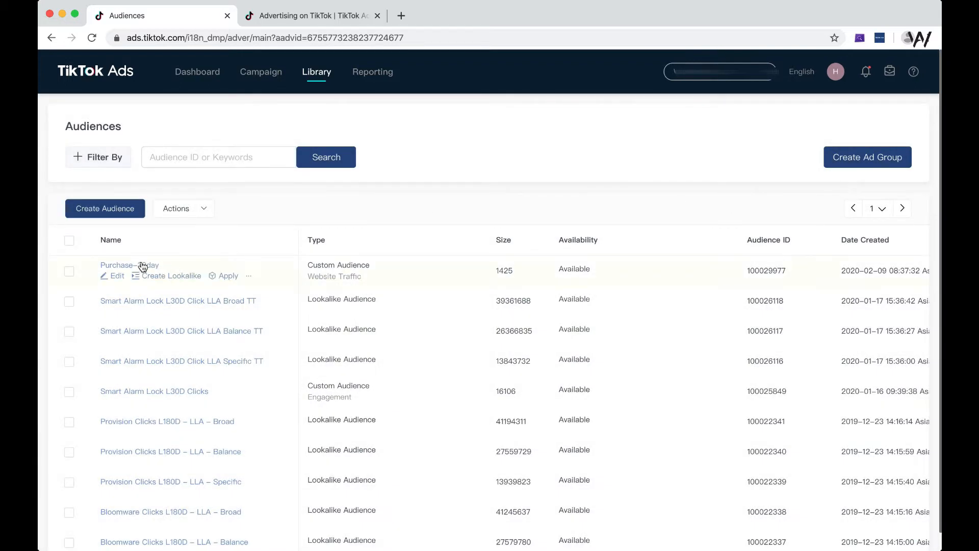
pyautogui.click(108, 209)
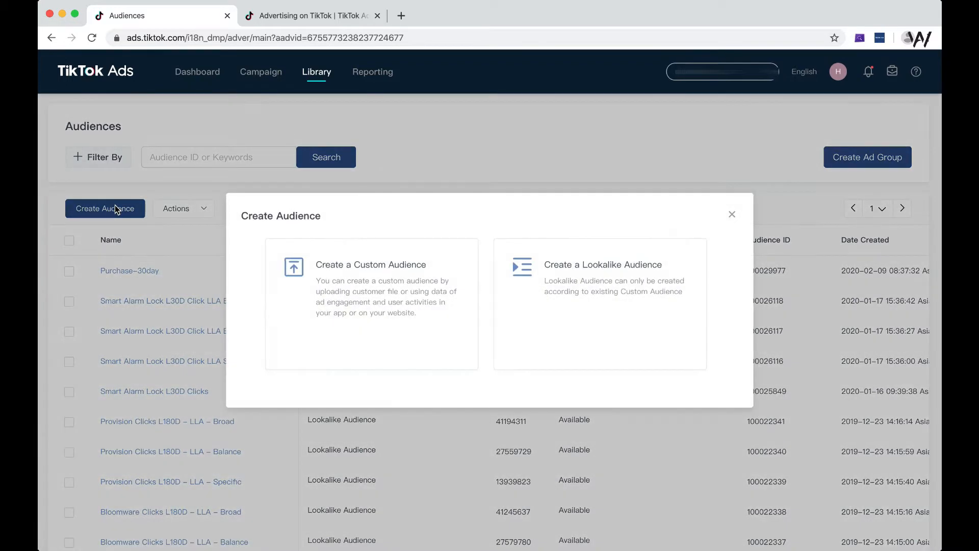
pyautogui.click(347, 275)
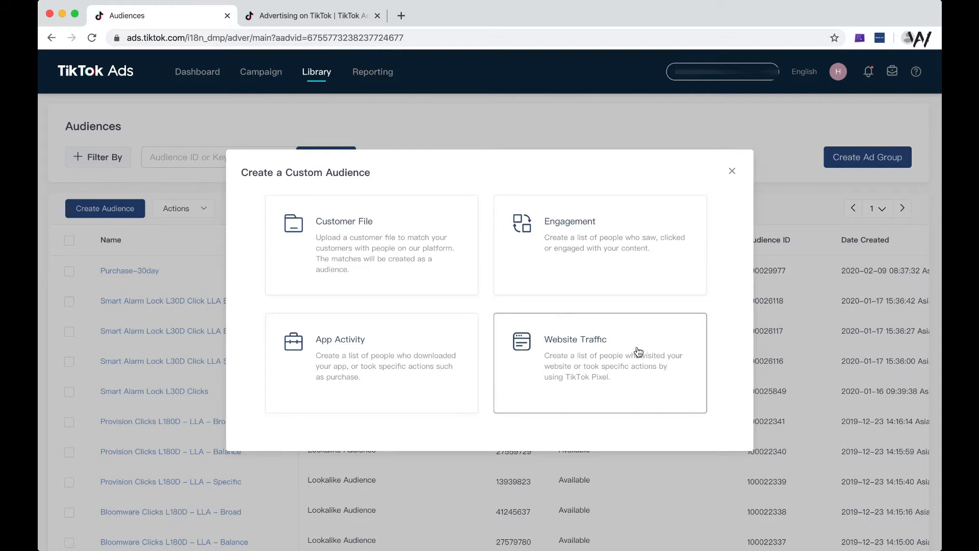
pyautogui.click(593, 362)
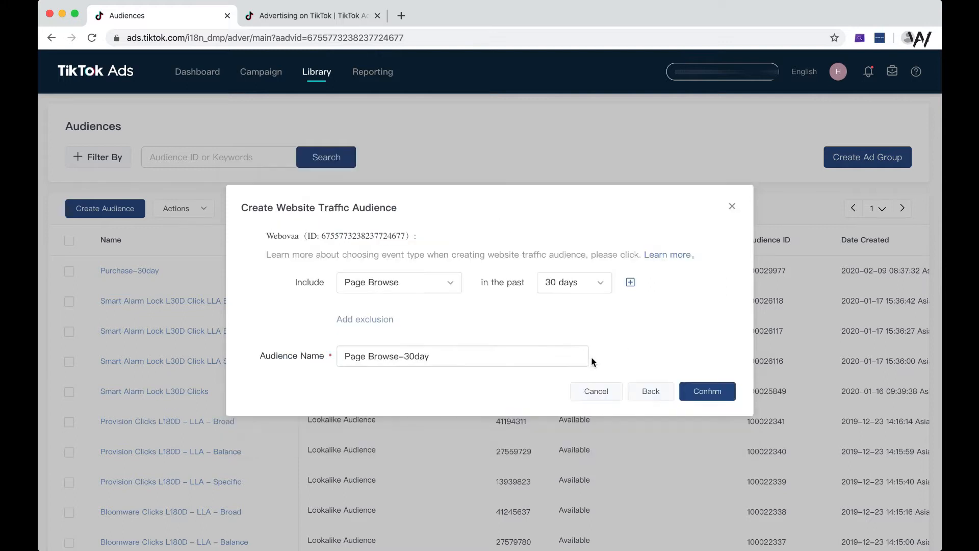
# - Set the website traffic audience to include Complete Payment events in the past 180 days
pyautogui.click(427, 284)
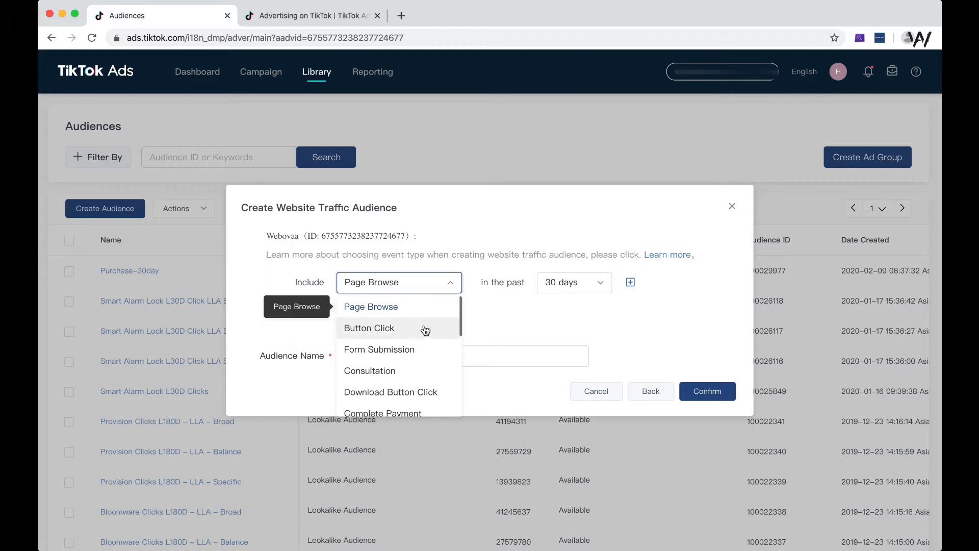
pyautogui.scroll(-1, 411, 367)
pyautogui.scroll(-5, 411, 367)
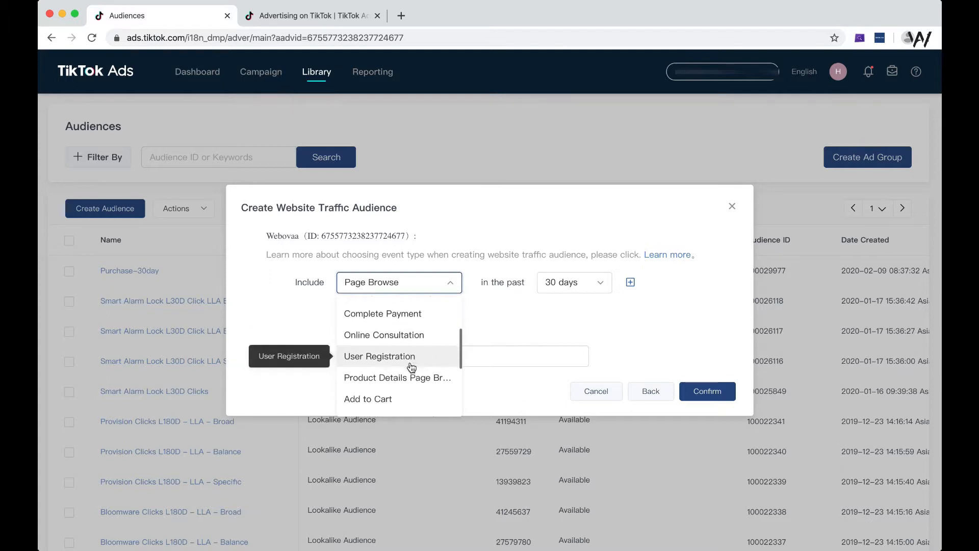
pyautogui.click(445, 313)
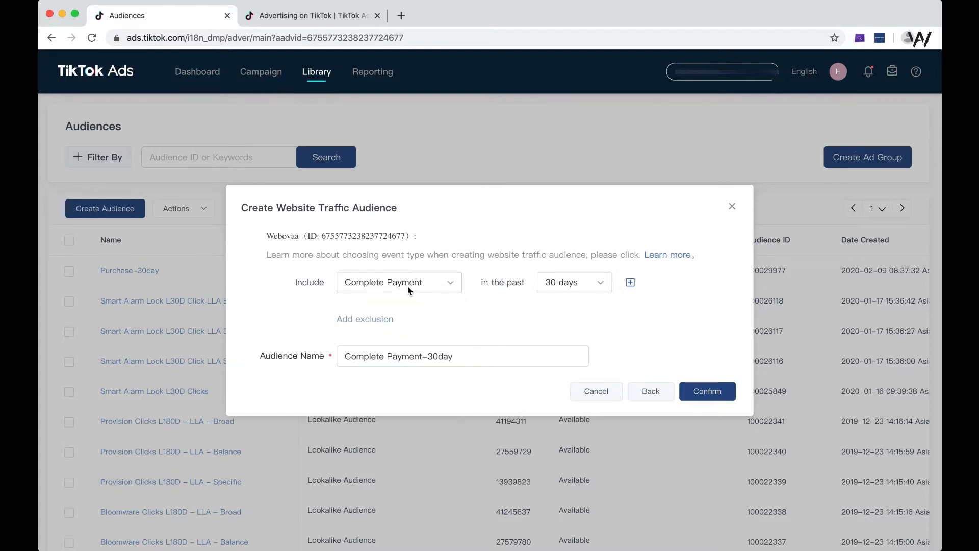
pyautogui.click(552, 283)
pyautogui.click(561, 403)
pyautogui.click(389, 320)
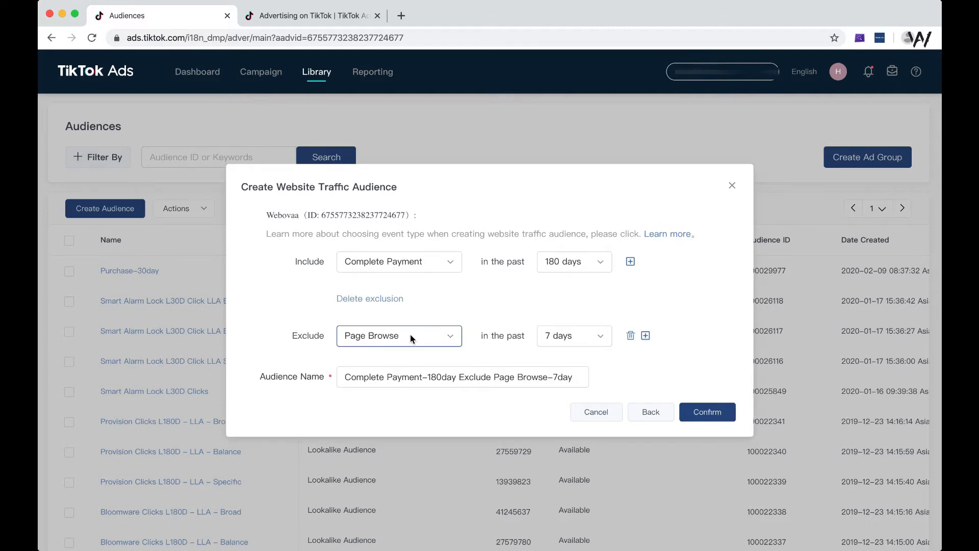
pyautogui.click(410, 333)
pyautogui.scroll(-3, 407, 392)
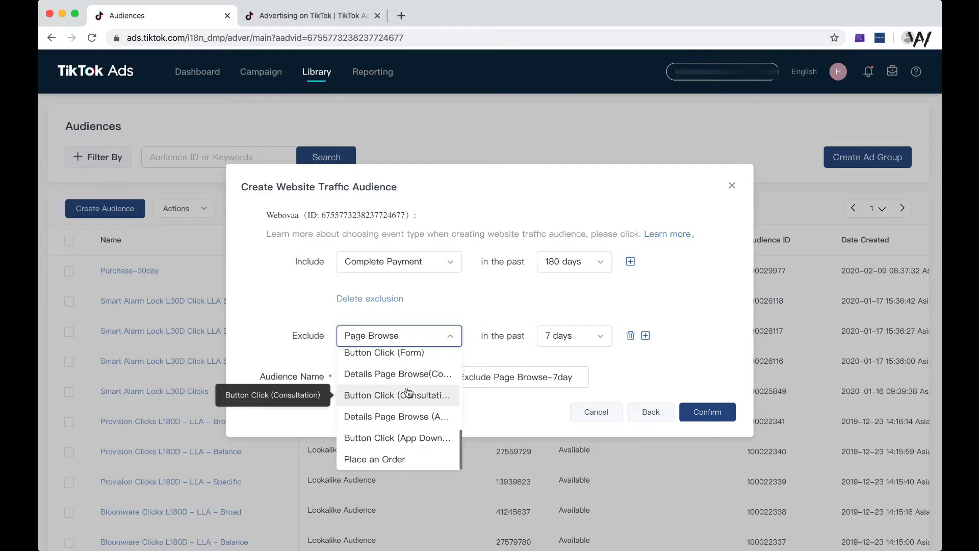
pyautogui.click(679, 282)
pyautogui.click(377, 302)
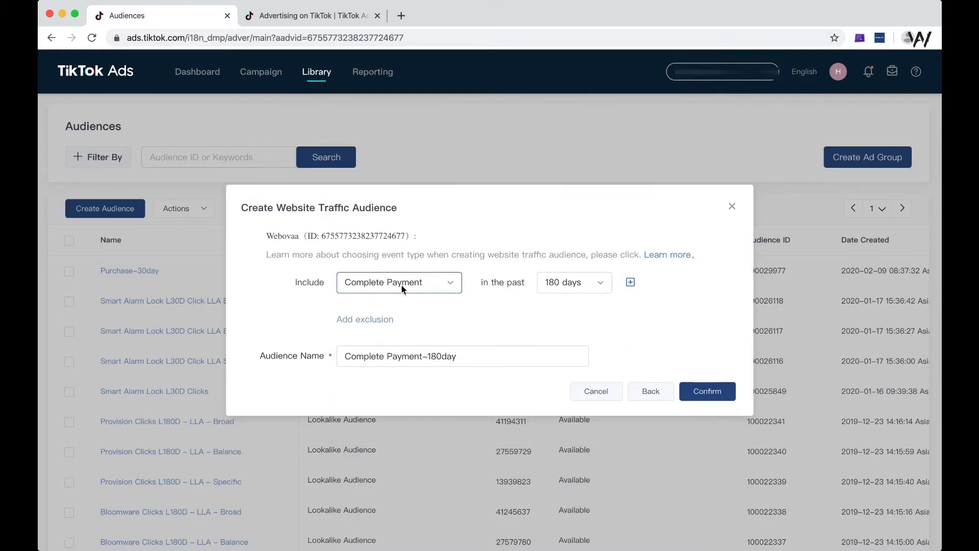
# - Change the included event of the website traffic audience to Add to Cart
pyautogui.click(401, 285)
pyautogui.scroll(-3, 398, 316)
pyautogui.click(388, 337)
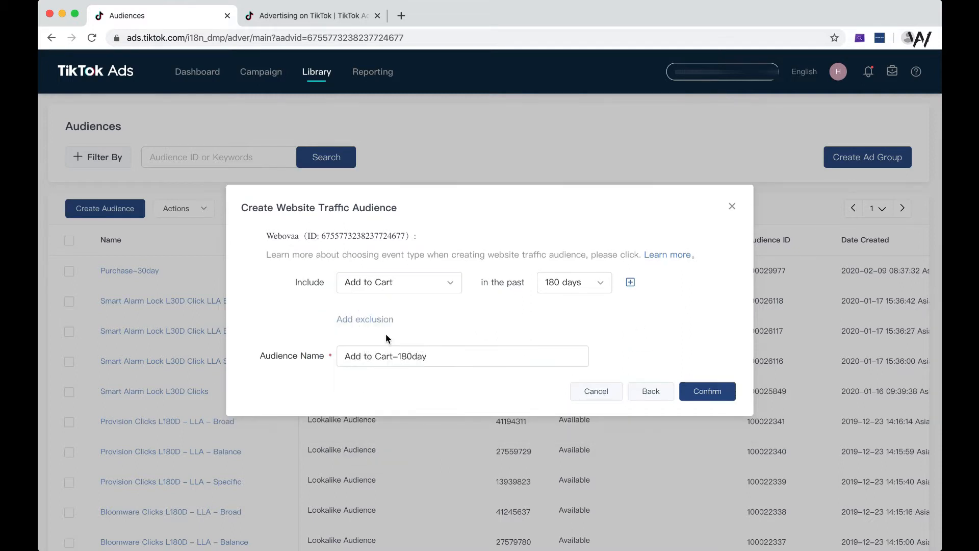
# - Add an exclusion for Complete Payment events in the past 180 days to the website traffic audience
pyautogui.click(376, 321)
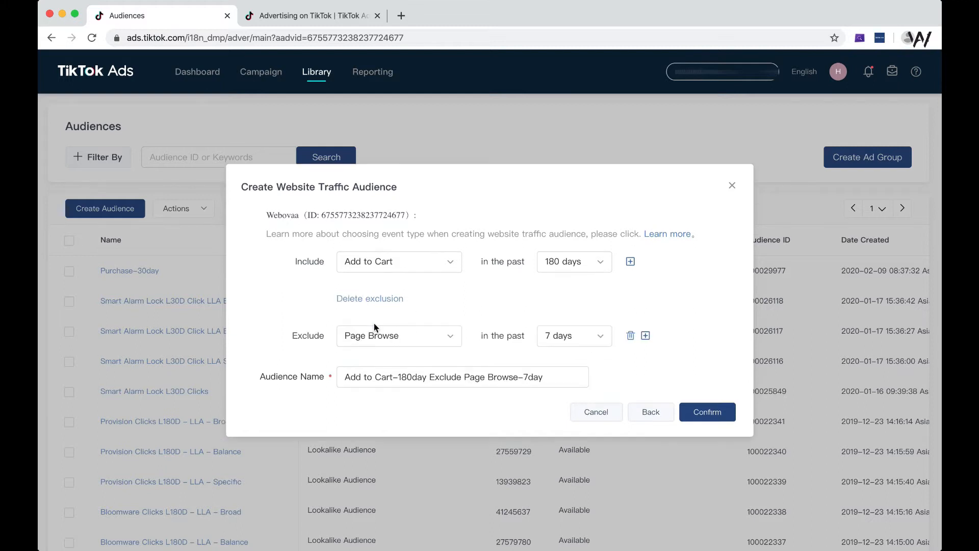
pyautogui.click(387, 335)
pyautogui.scroll(-3, 393, 403)
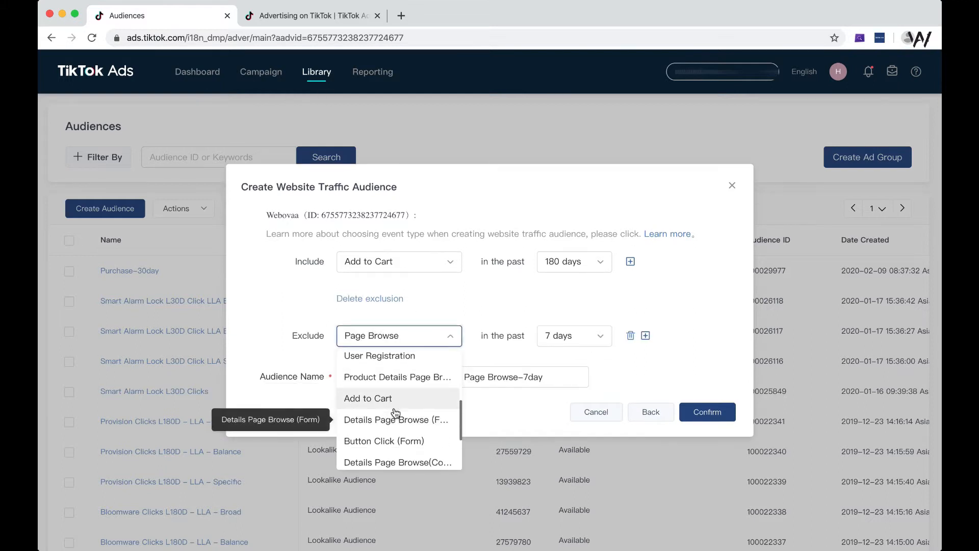
pyautogui.scroll(1, 396, 412)
pyautogui.scroll(1, 396, 412)
pyautogui.scroll(-3, 401, 413)
pyautogui.scroll(4, 406, 406)
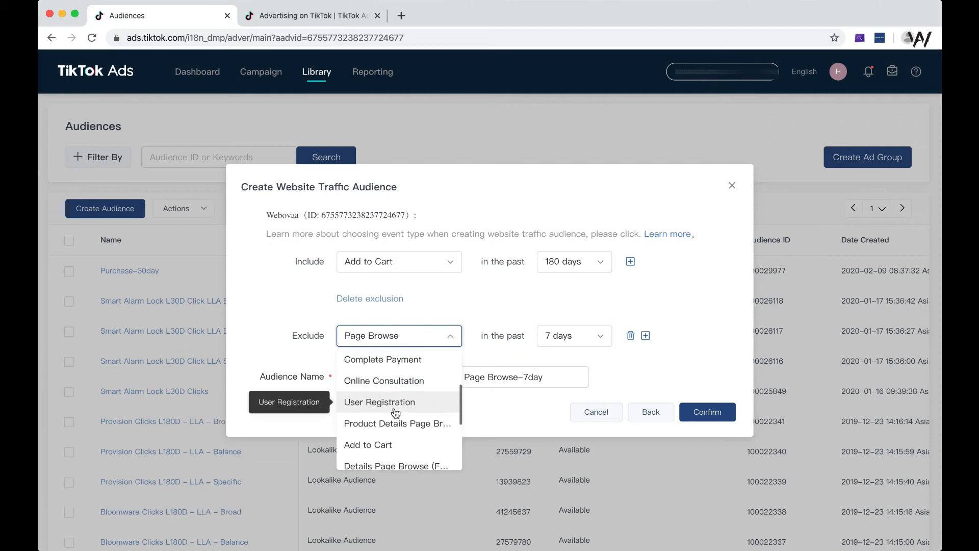
pyautogui.click(421, 360)
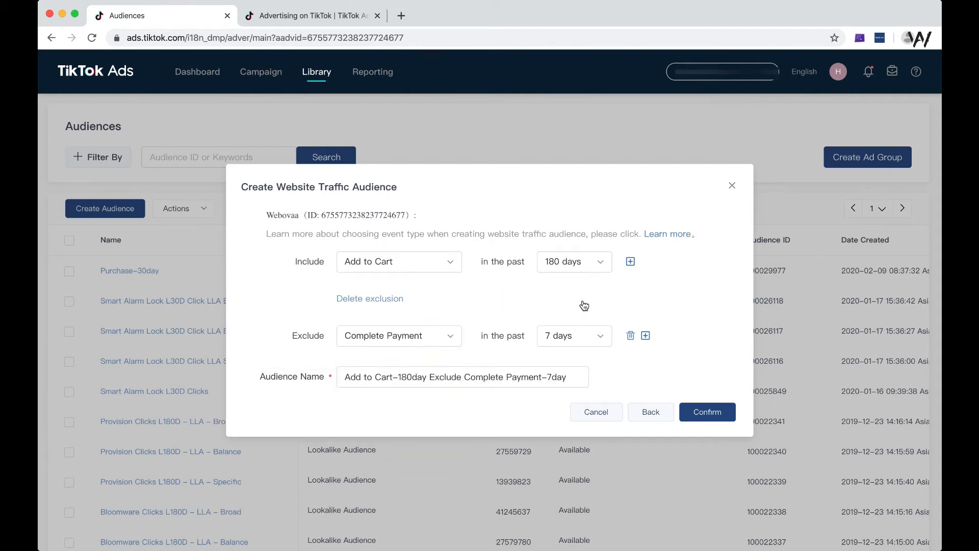
pyautogui.click(579, 335)
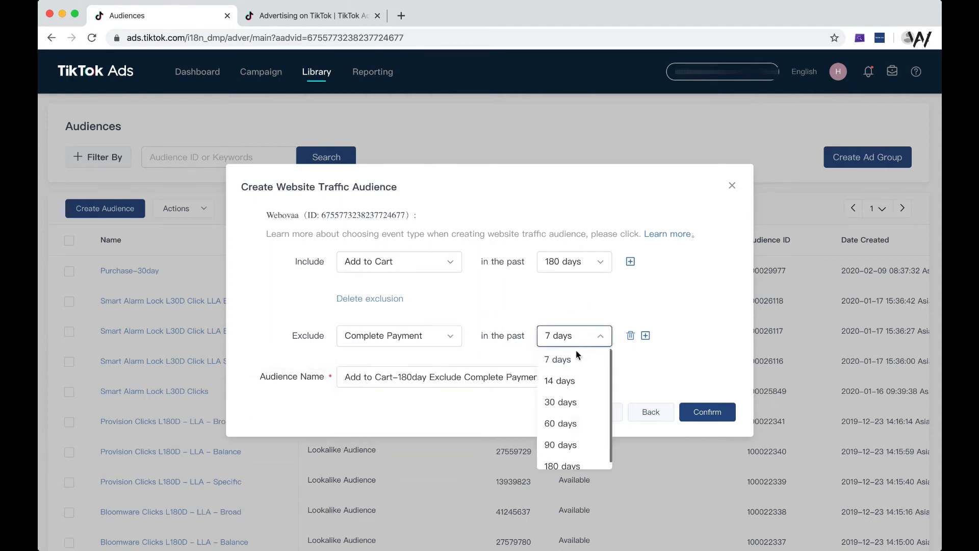
pyautogui.click(563, 463)
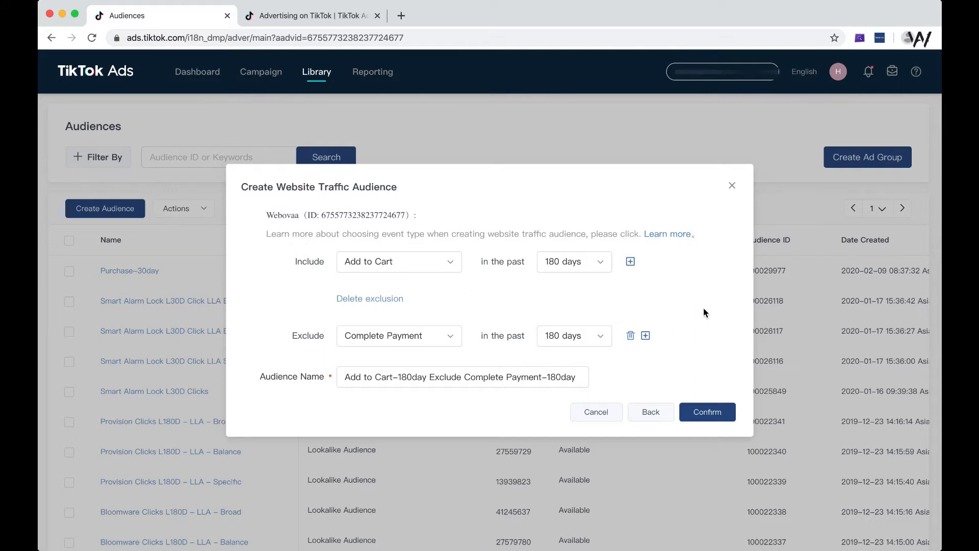
# - Name the website traffic audience ATC BUT NO PURCHASE L180D, and cancel its creation
pyautogui.tripleClick(424, 379)
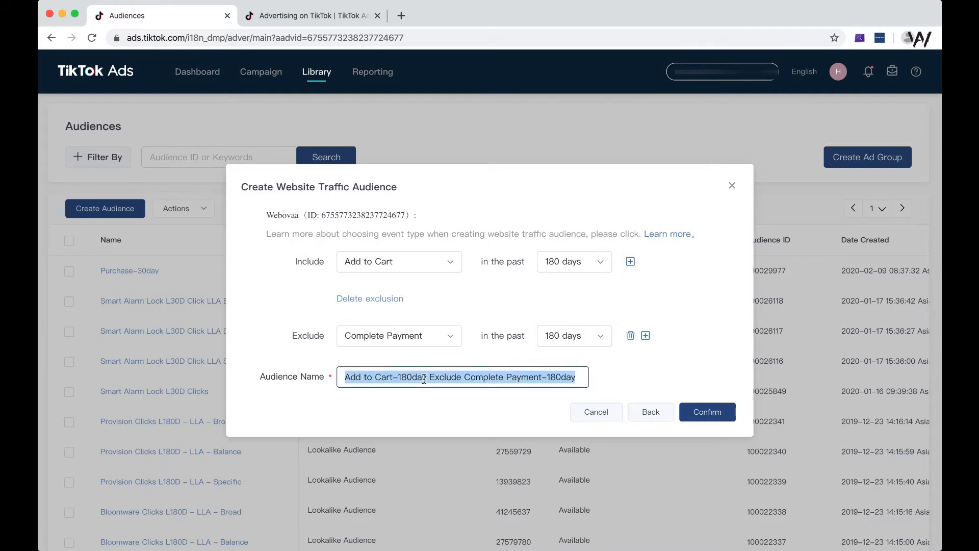
pyautogui.write('ATC B')
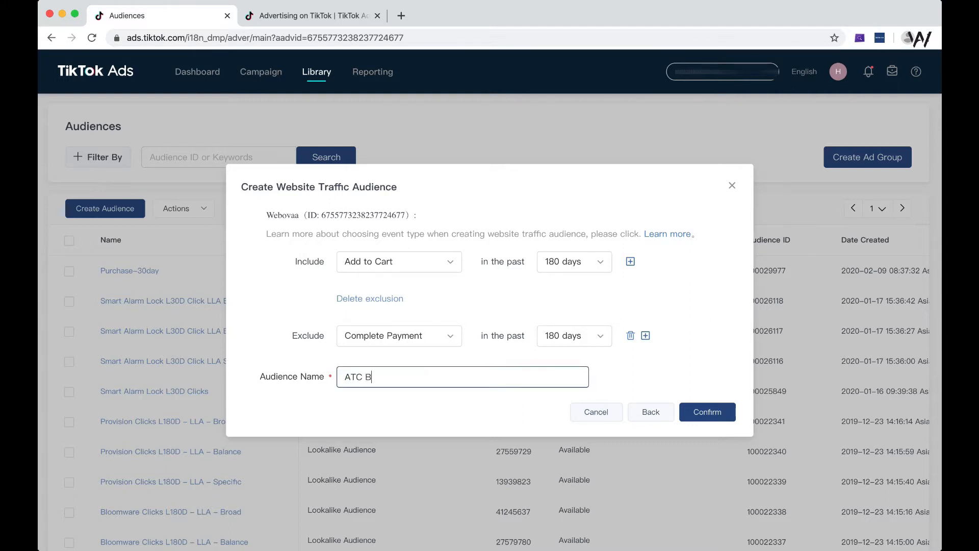
pyautogui.write('UT NO PURCHASE :180D')
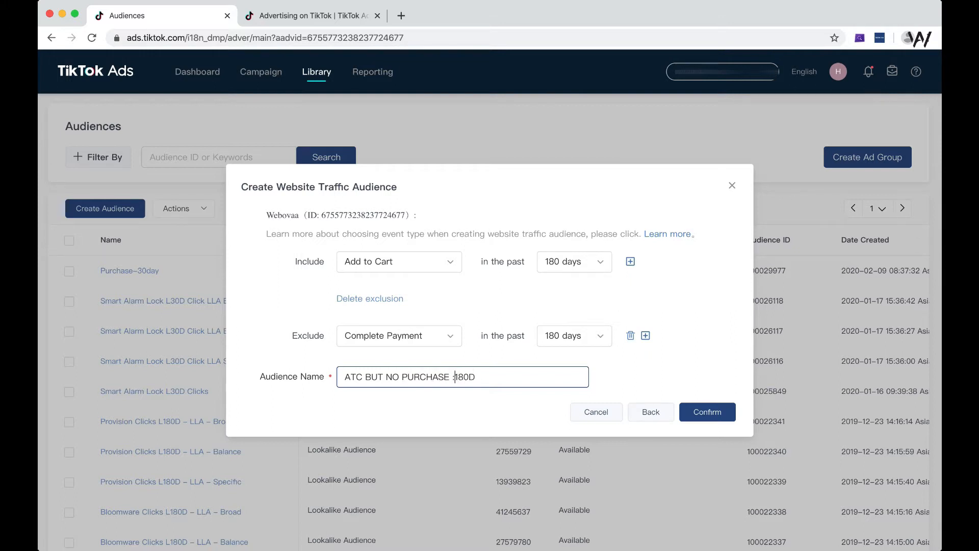
pyautogui.press('BackSpace')
pyautogui.write('L')
pyautogui.click(510, 374)
pyautogui.click(603, 412)
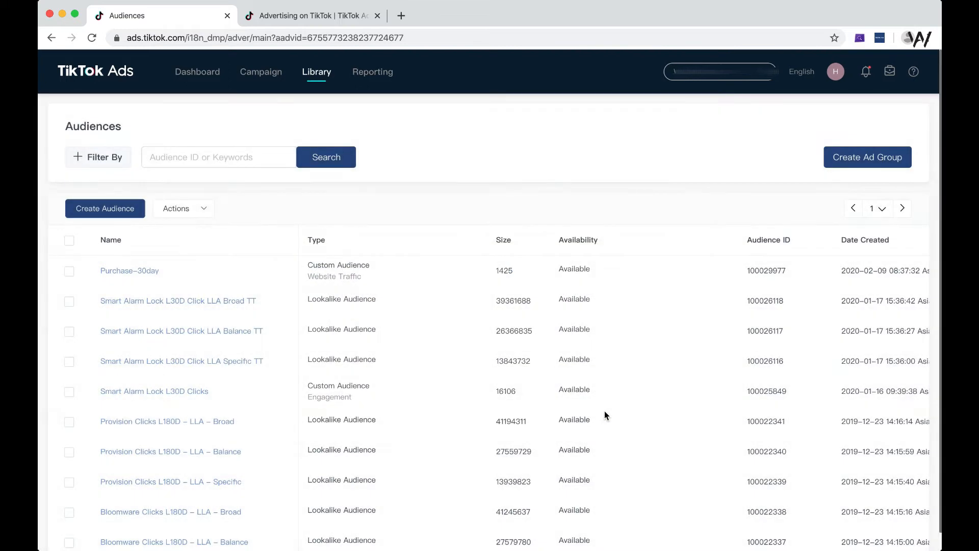
# - Start a lookalike audience with Purchase-30day as its source and set Contain Source to delete
pyautogui.click(102, 206)
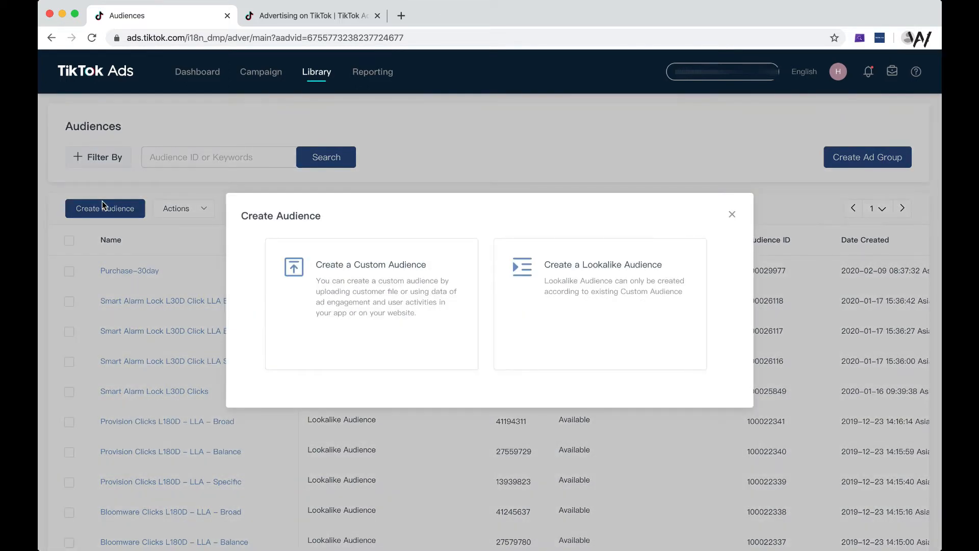
pyautogui.click(591, 276)
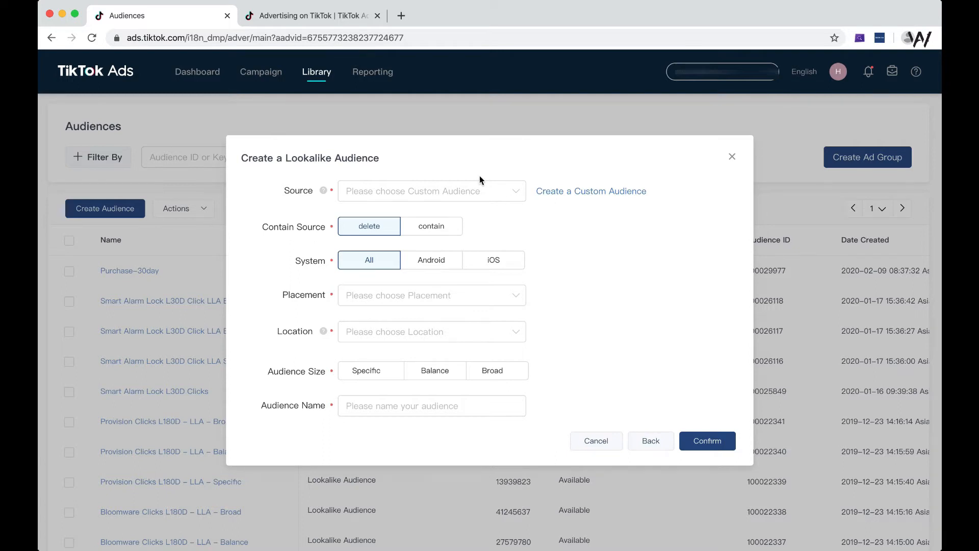
pyautogui.click(443, 191)
pyautogui.click(387, 245)
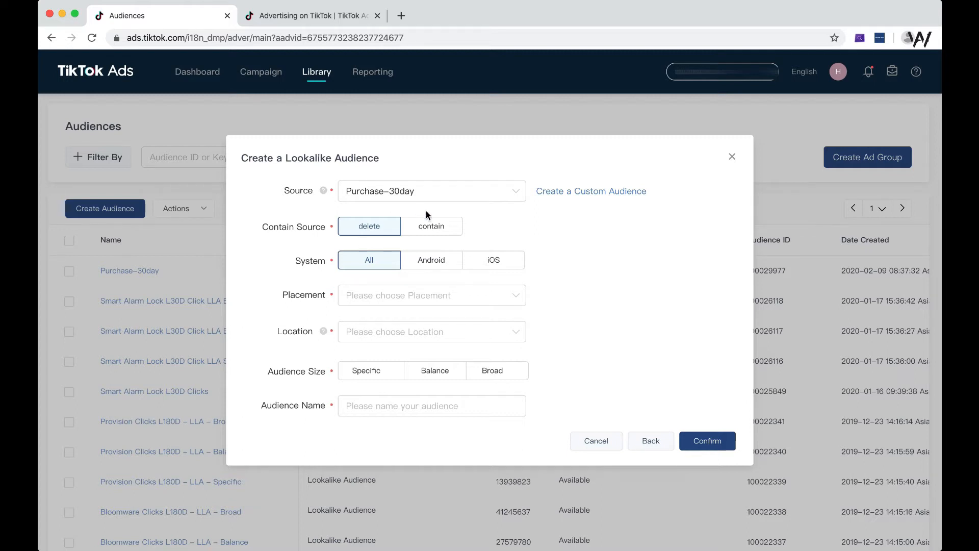
pyautogui.click(432, 225)
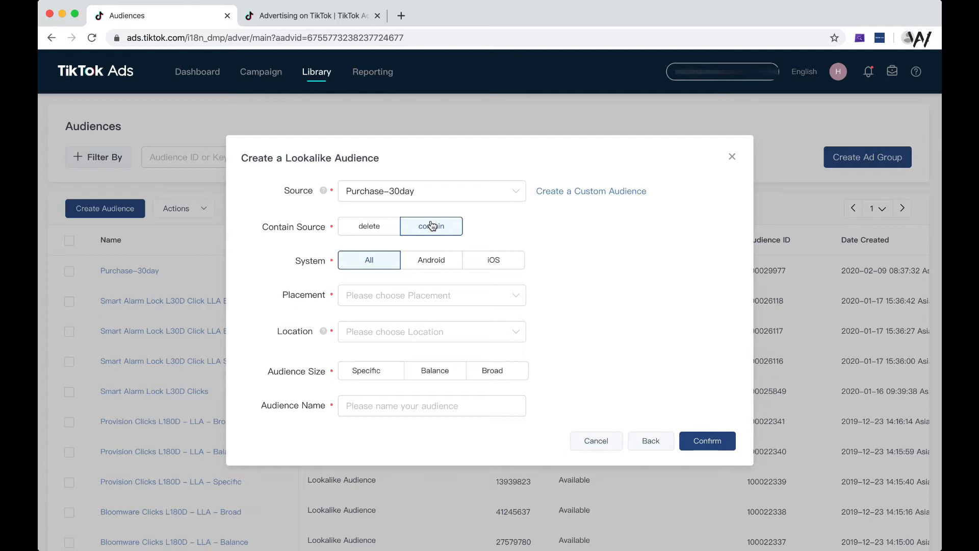
pyautogui.click(383, 231)
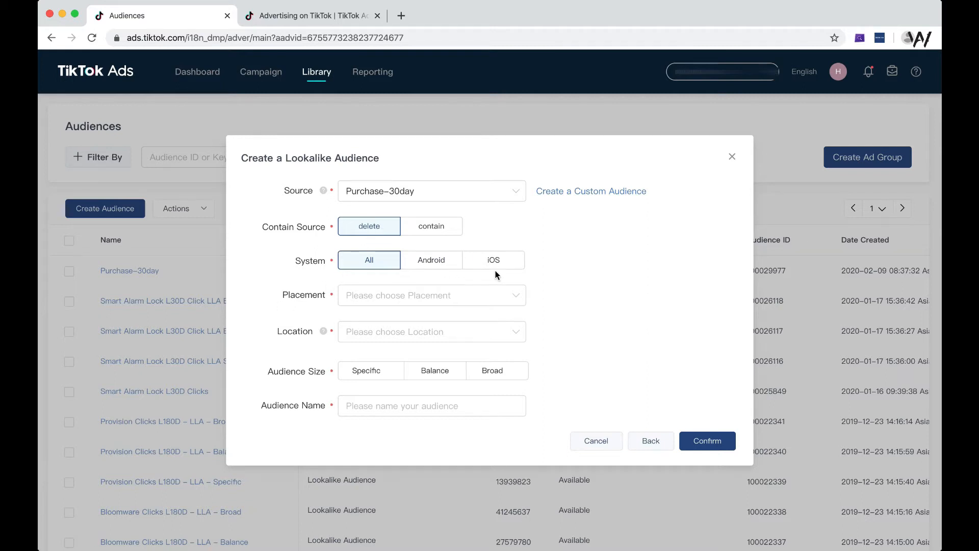
# - Set the lookalike audience's placement to TikTok and its location to India
pyautogui.click(434, 297)
pyautogui.click(424, 325)
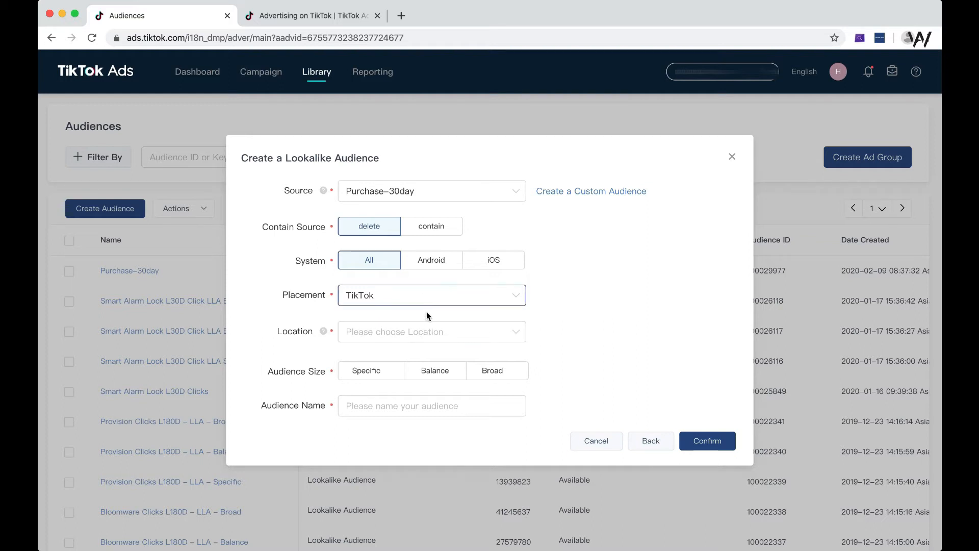
pyautogui.click(422, 329)
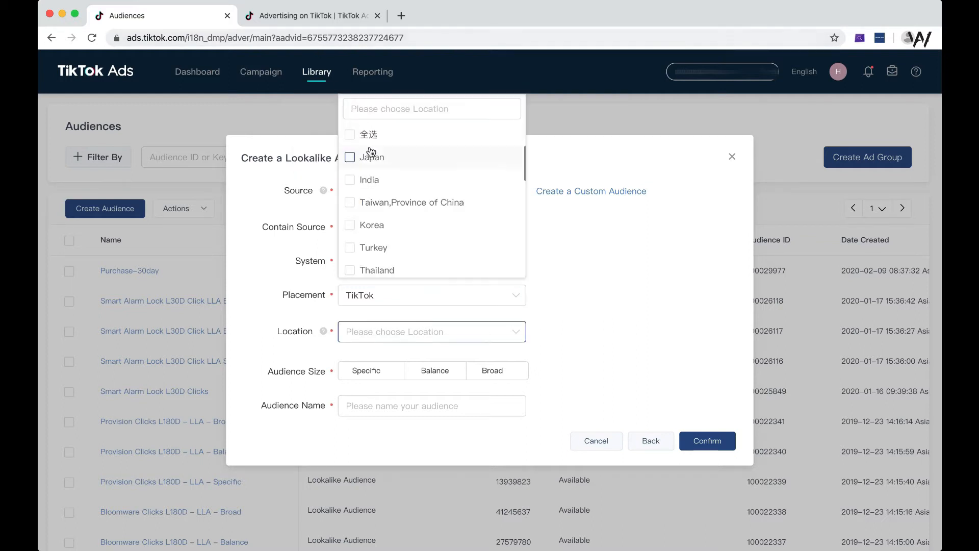
pyautogui.click(388, 181)
pyautogui.click(533, 280)
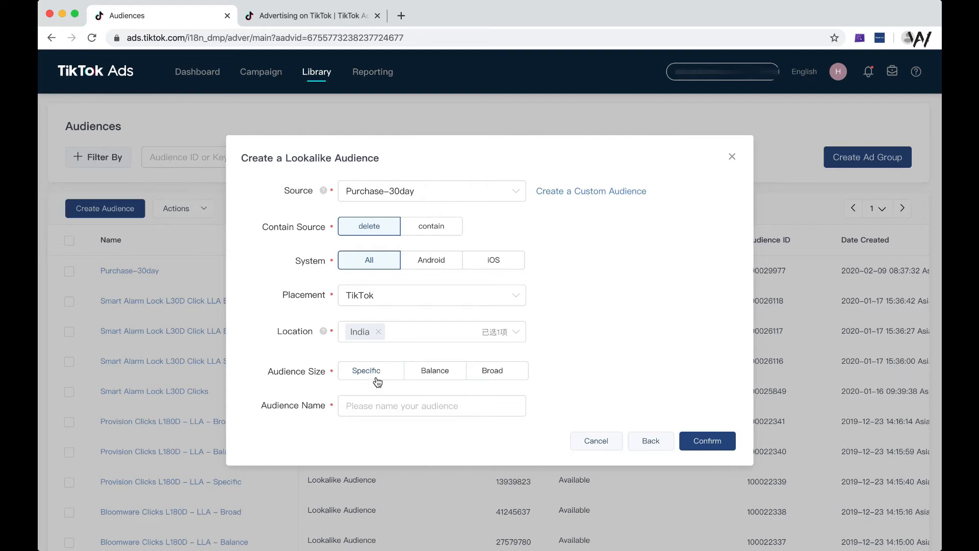
# - Try the Specific, Balance and Broad audience sizes for the lookalike audience
pyautogui.click(447, 368)
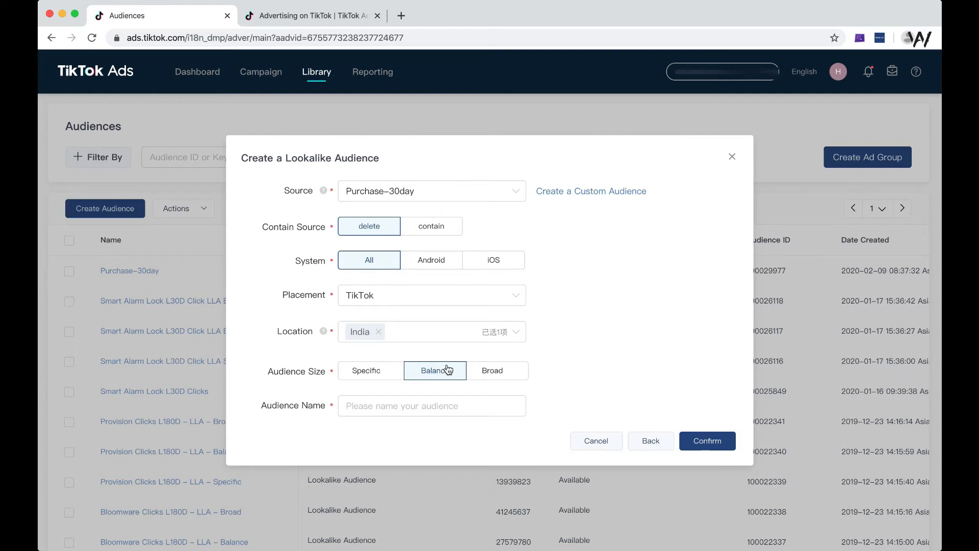
pyautogui.click(474, 373)
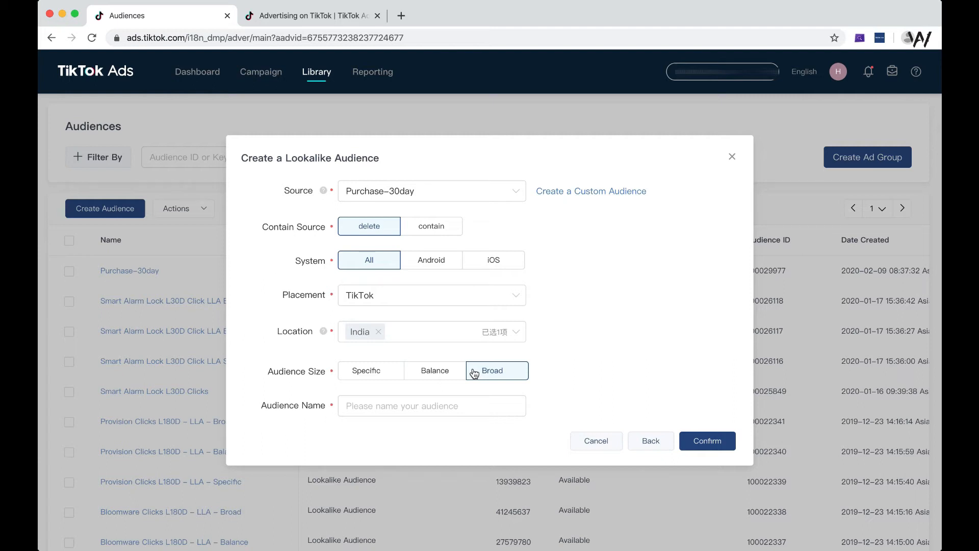
pyautogui.click(375, 376)
pyautogui.click(414, 371)
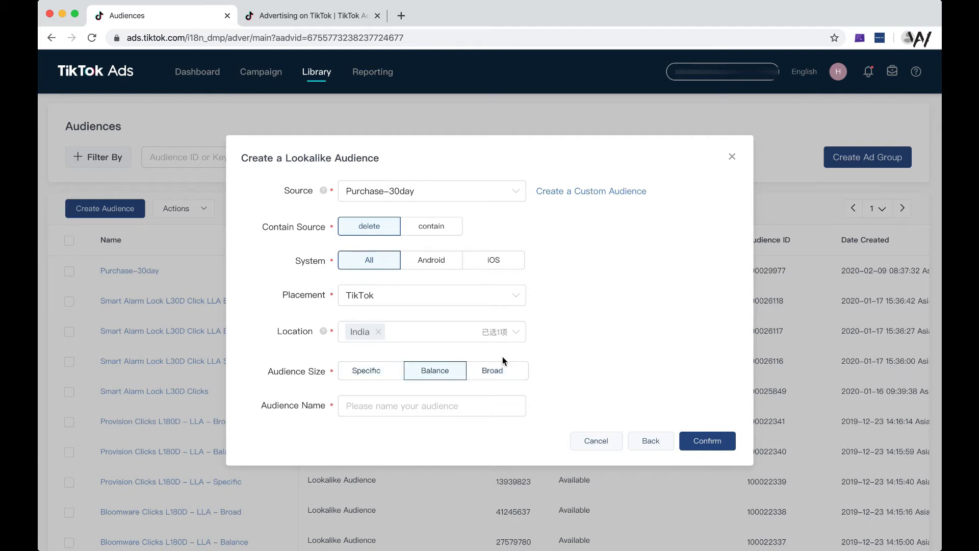
pyautogui.click(386, 378)
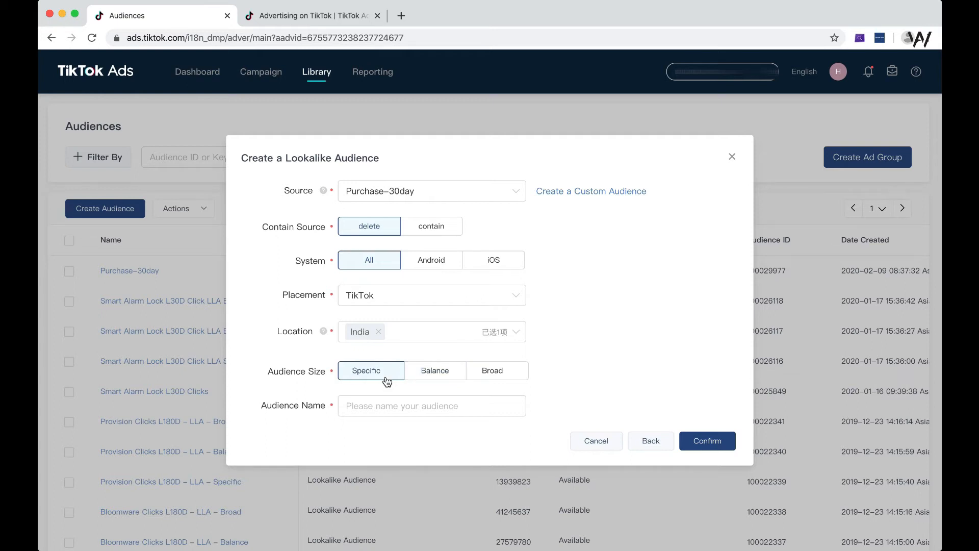
pyautogui.click(487, 376)
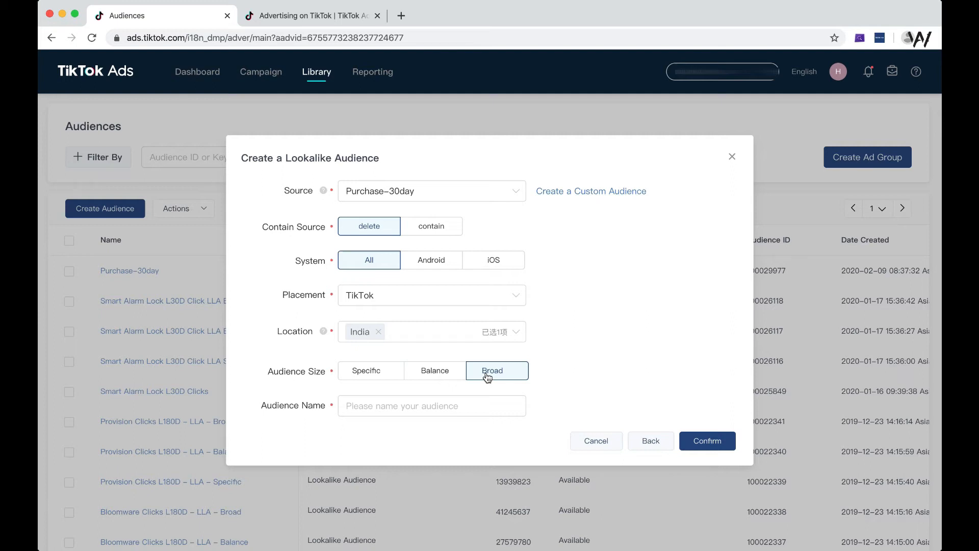
pyautogui.click(438, 412)
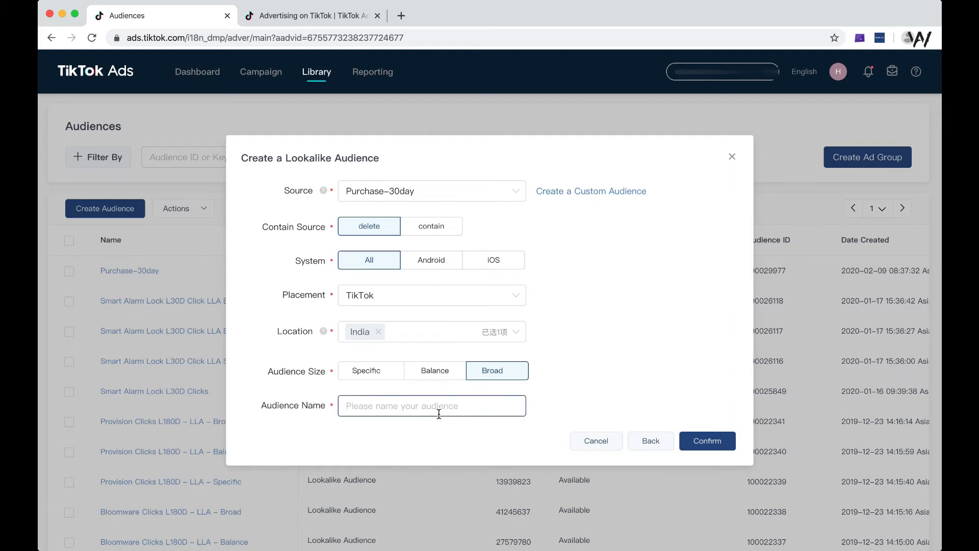
pyautogui.click(389, 371)
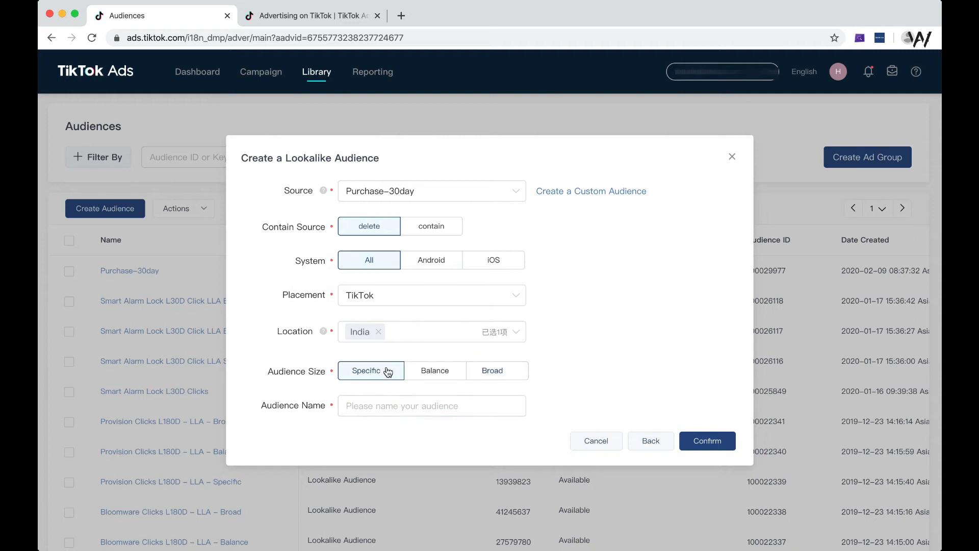
pyautogui.click(400, 415)
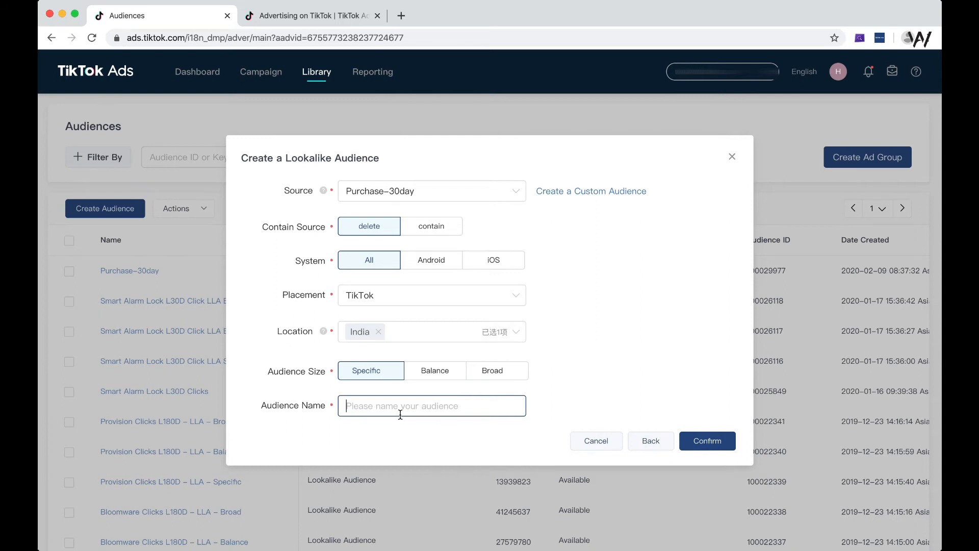
pyautogui.click(366, 377)
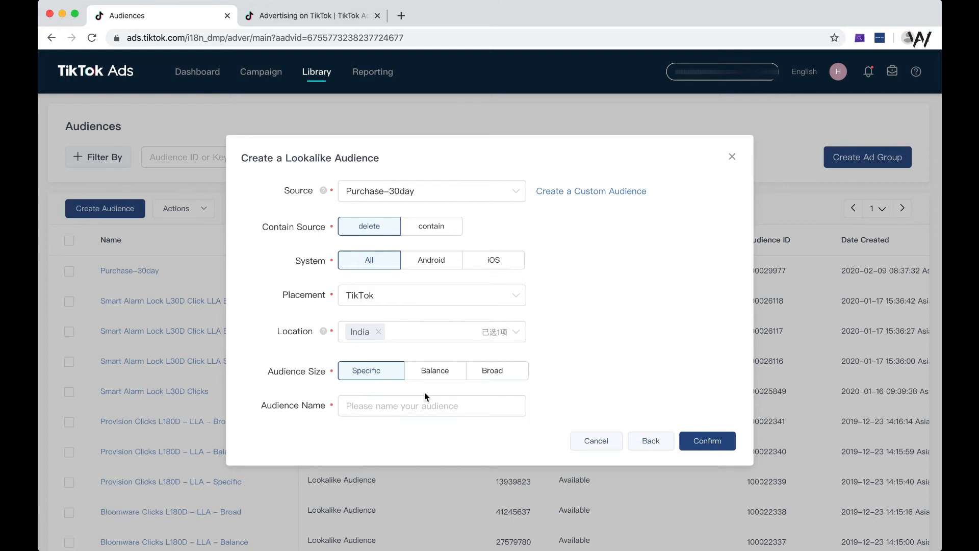
pyautogui.click(433, 377)
pyautogui.click(499, 376)
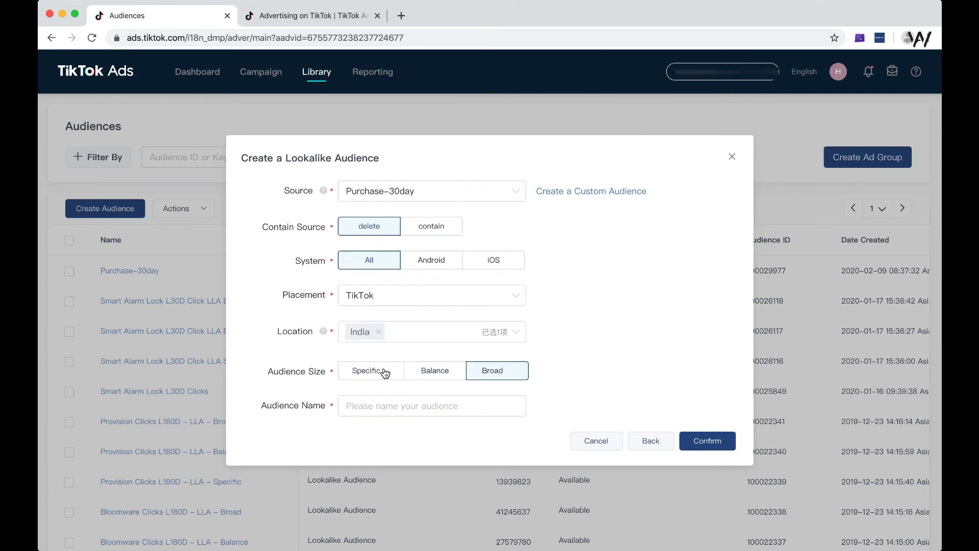
# - Set the audience size to Specific, name the lookalike audience PURCHASE L30D LAL SPECIFIC, and create it
pyautogui.click(382, 373)
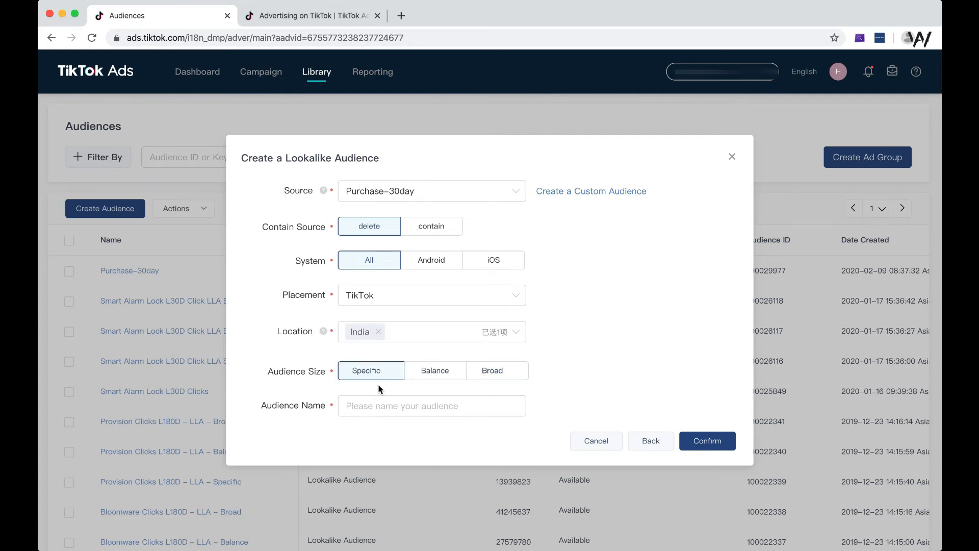
pyautogui.click(373, 408)
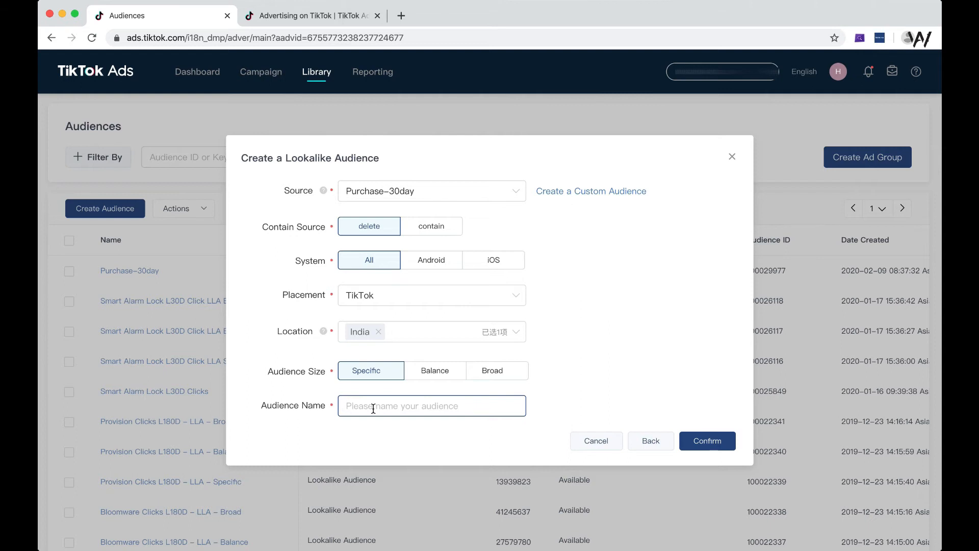
pyautogui.write('PURCHASE L30D LAL SPEC')
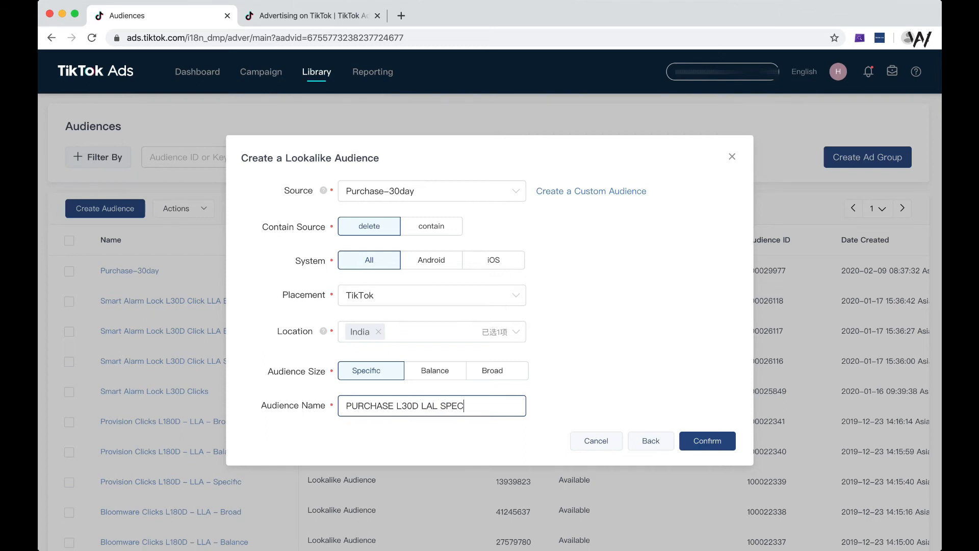
pyautogui.write('IFIC')
pyautogui.click(704, 445)
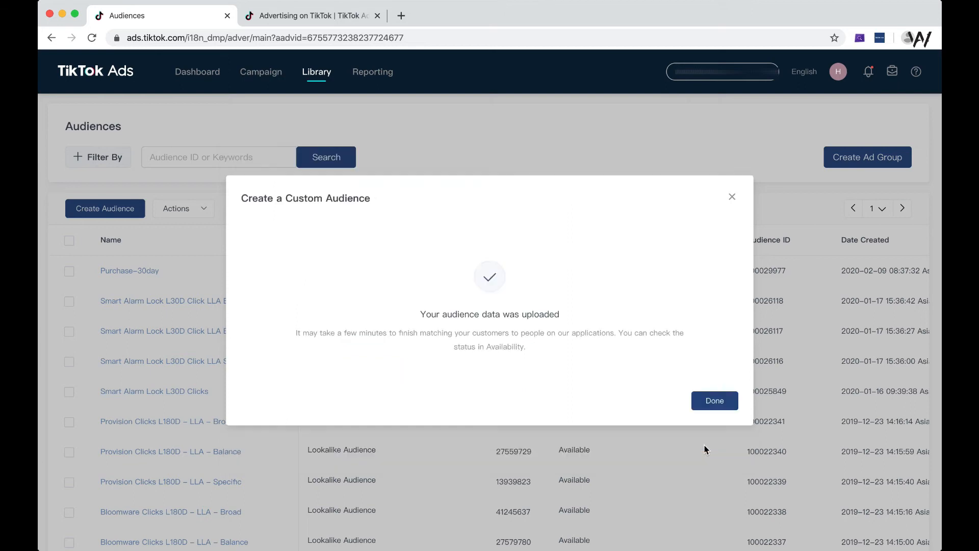
pyautogui.click(714, 402)
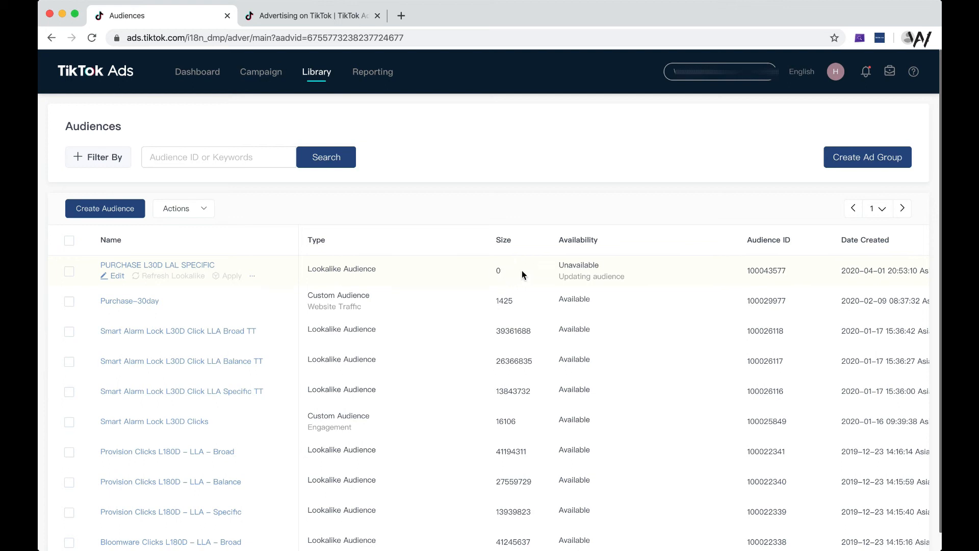
pyautogui.moveTo(558, 275); pyautogui.dragTo(629, 274)
pyautogui.click(629, 275)
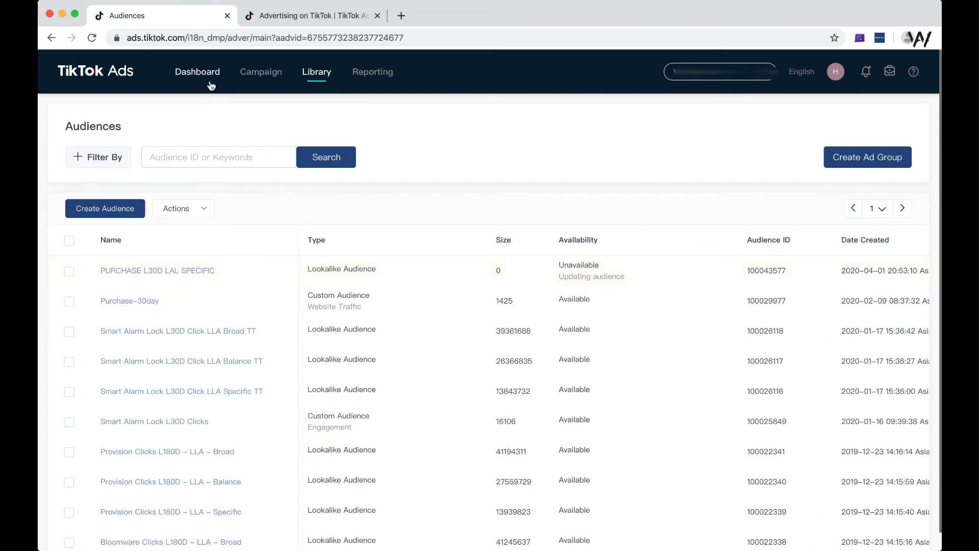
# - Start creating a new ad group in the selected campaign and go to its Targeting settings
pyautogui.doubleClick(261, 73)
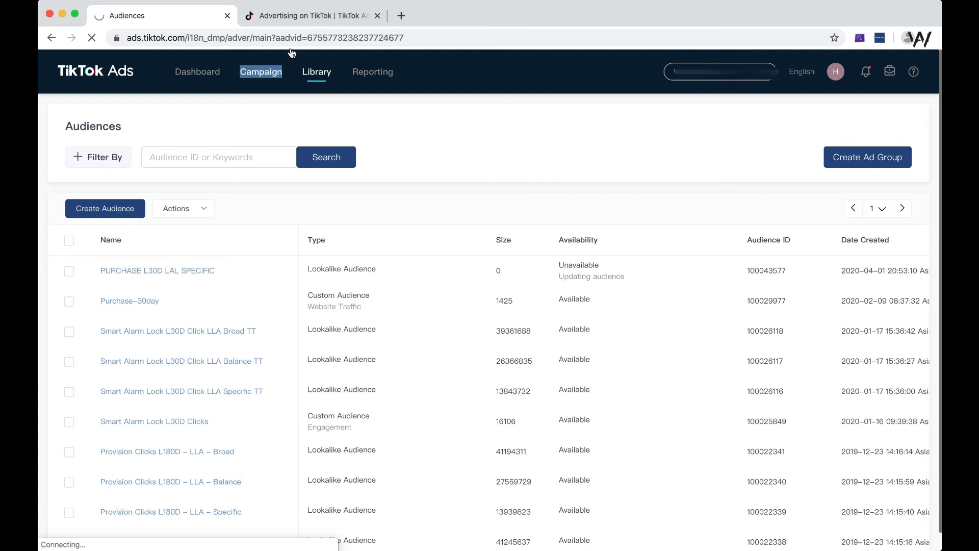
pyautogui.click(323, 17)
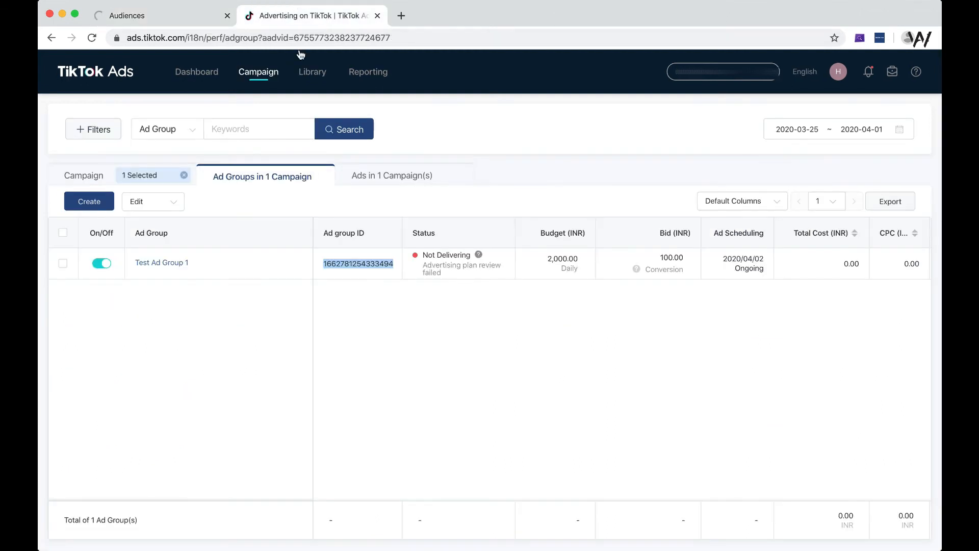
pyautogui.click(100, 210)
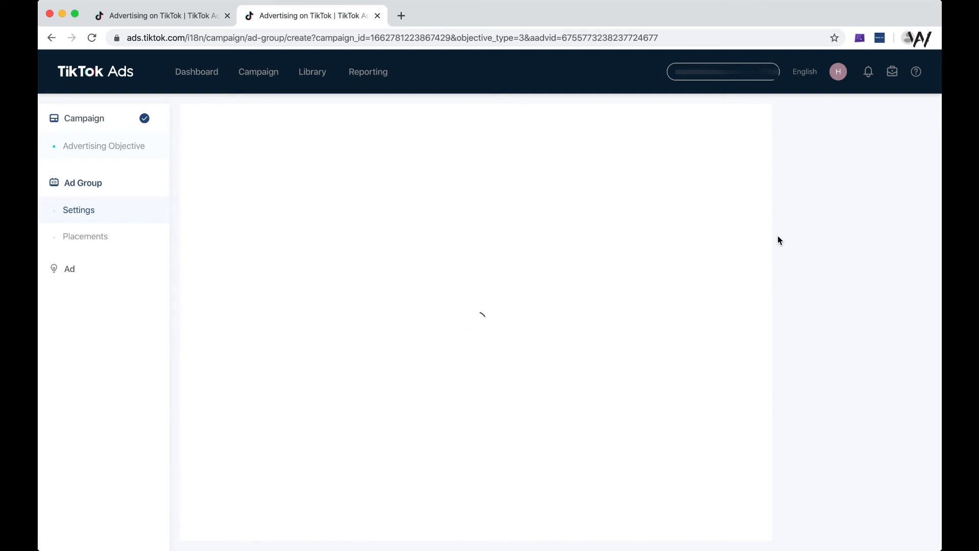
pyautogui.scroll(-1, 779, 241)
pyautogui.scroll(1, 780, 240)
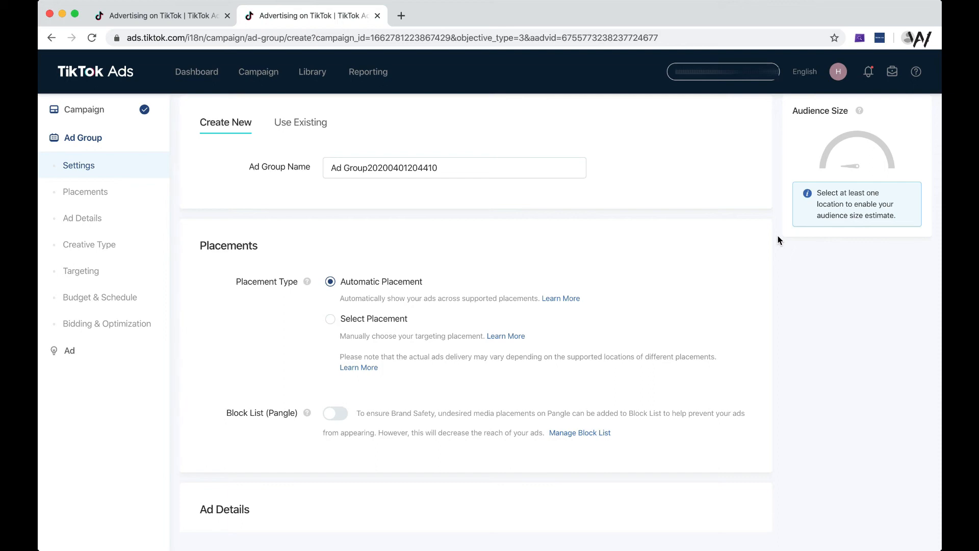
pyautogui.scroll(-1, 664, 284)
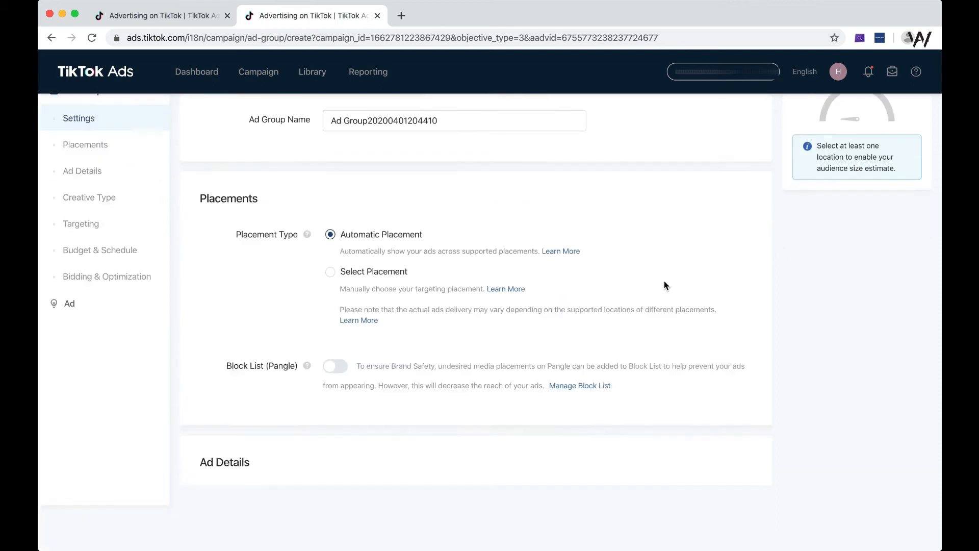
pyautogui.scroll(-3, 664, 285)
pyautogui.scroll(-4, 485, 285)
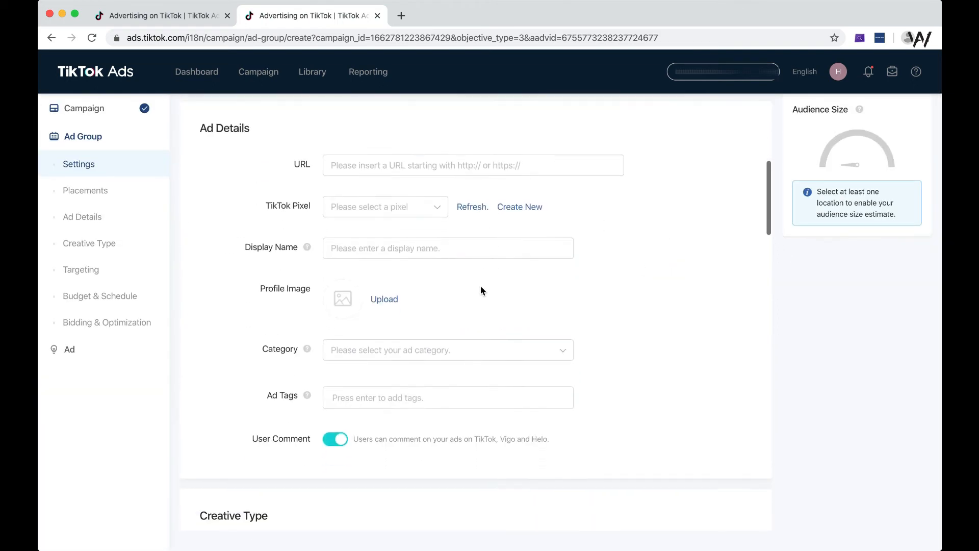
pyautogui.scroll(-9, 480, 290)
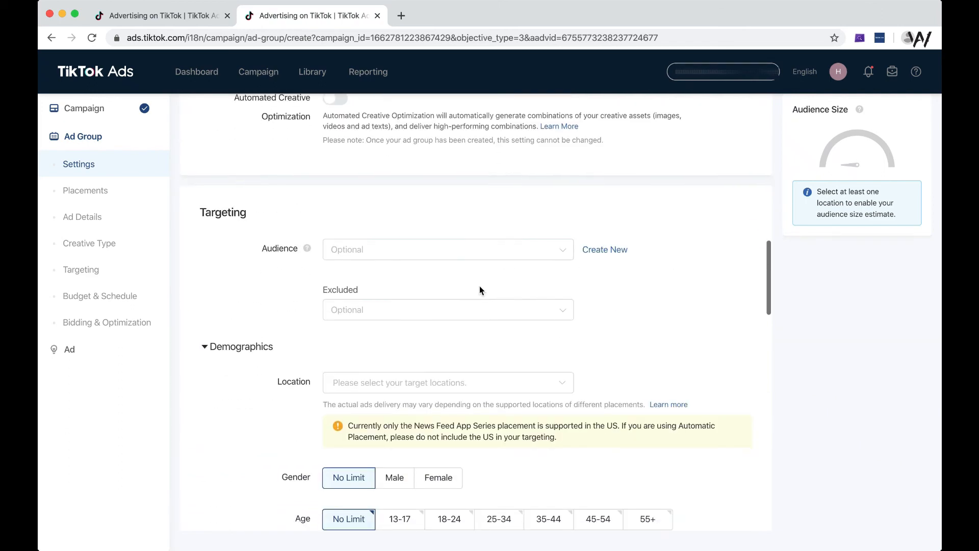
# - Select the Purchase-30day audience for the ad group and clear that selection again
pyautogui.click(445, 251)
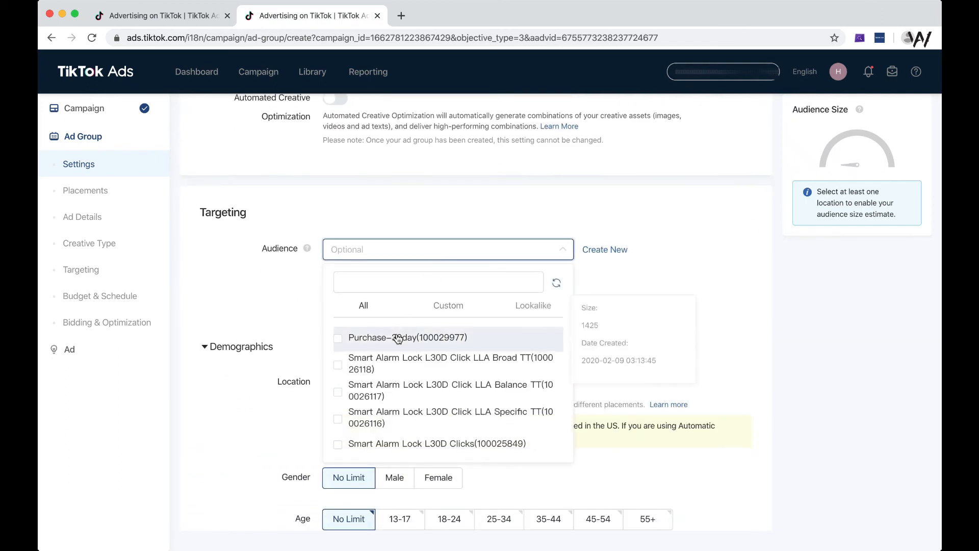
pyautogui.click(398, 338)
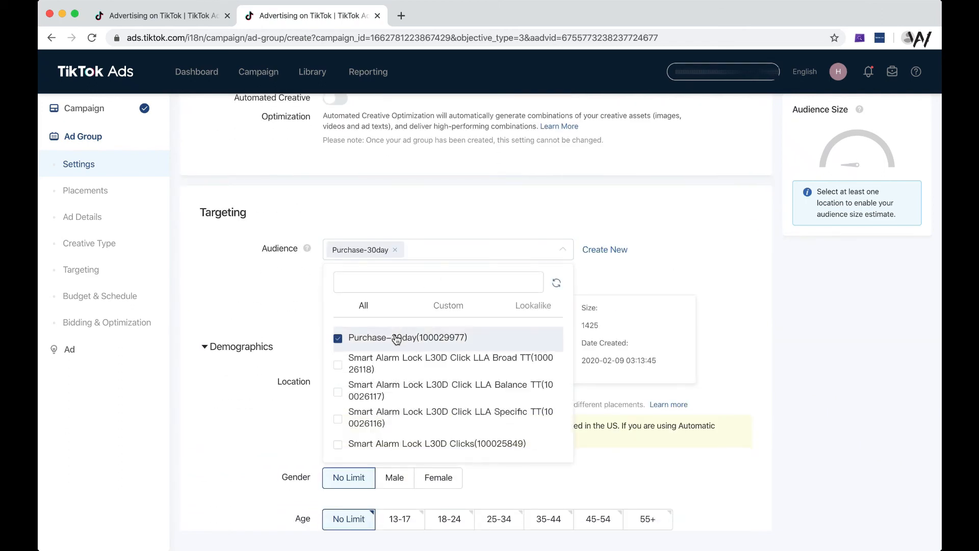
pyautogui.click(353, 339)
# - Set the ad group's audience to the lookalike audience Smart Alarm Lock L30D Click LLA Broad TT
pyautogui.click(533, 305)
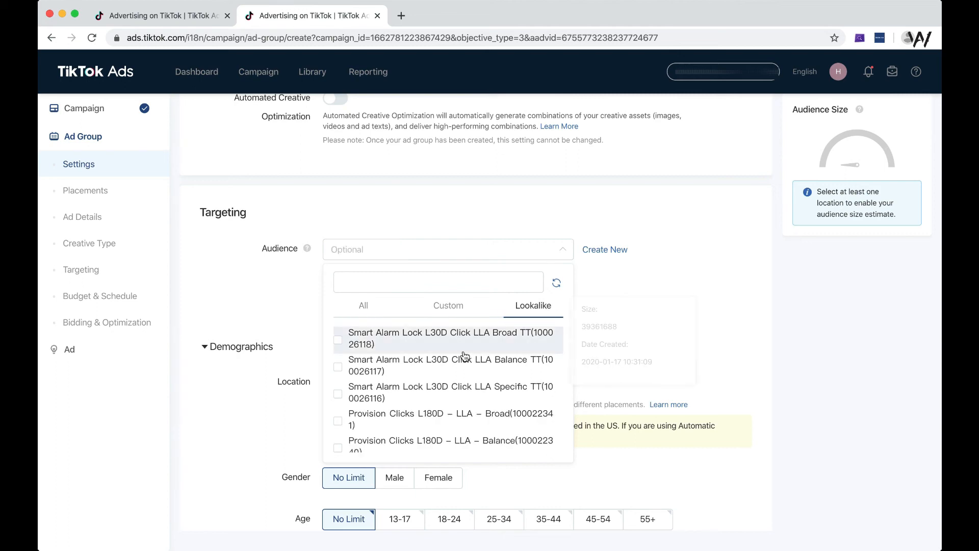
pyautogui.scroll(-5, 461, 368)
pyautogui.scroll(5, 461, 357)
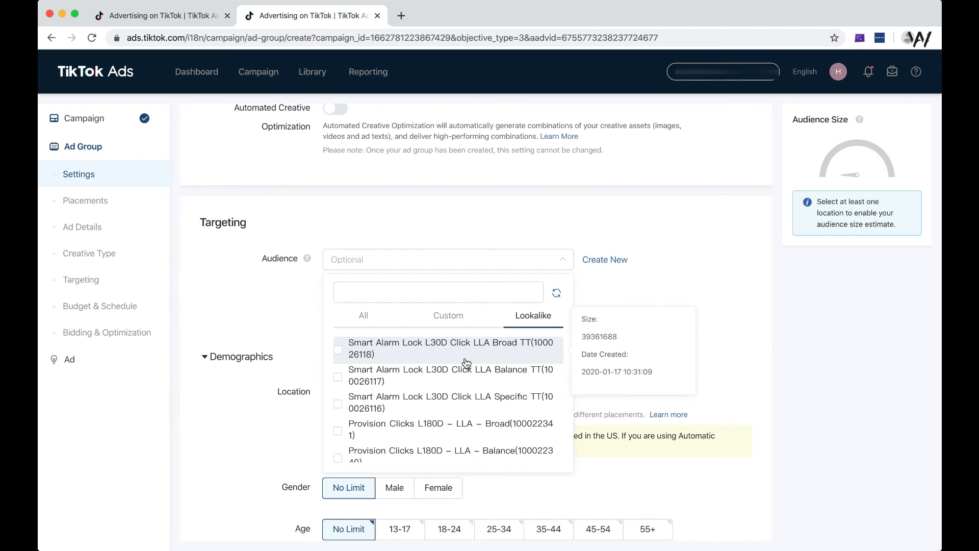
pyautogui.click(339, 352)
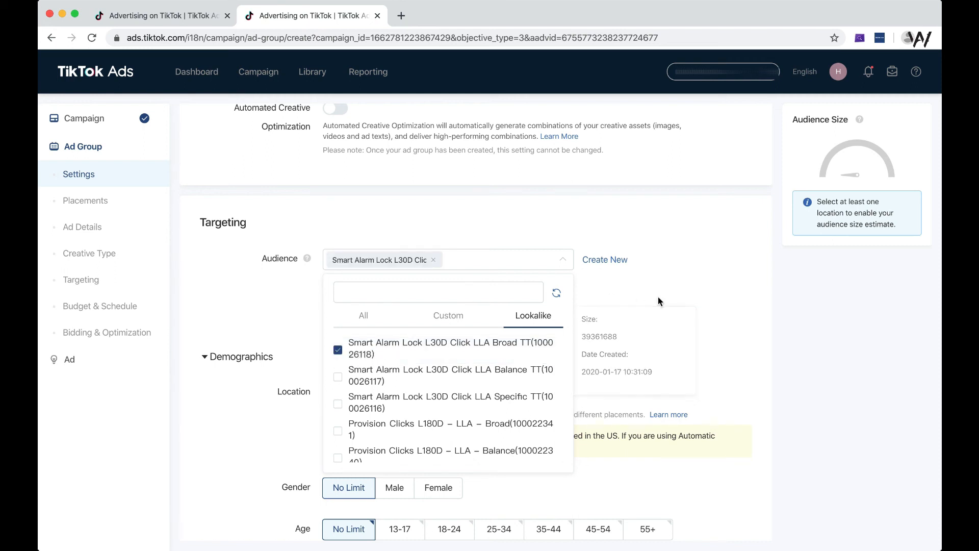
pyautogui.click(654, 260)
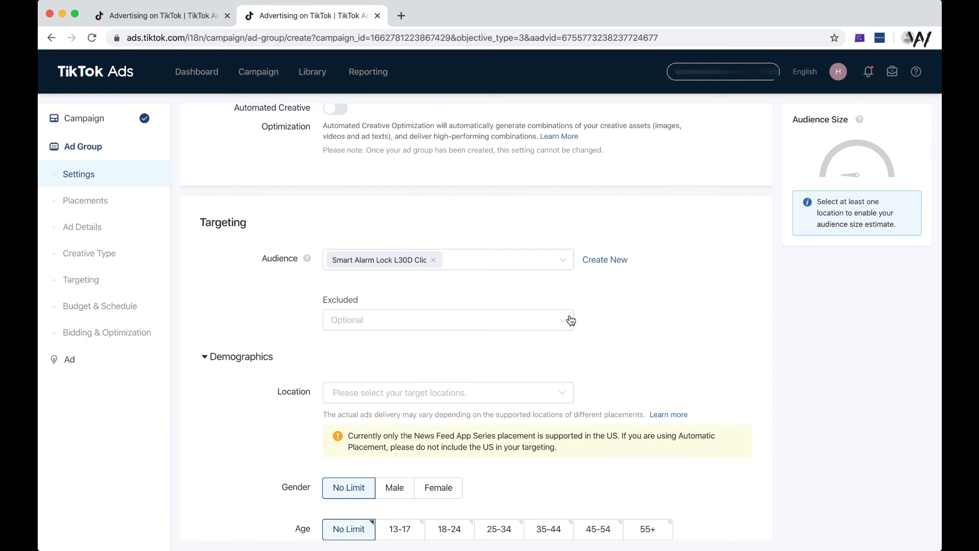
# - Exclude the Purchase-30day audience from the ad group's targeting
pyautogui.click(563, 320)
pyautogui.click(397, 417)
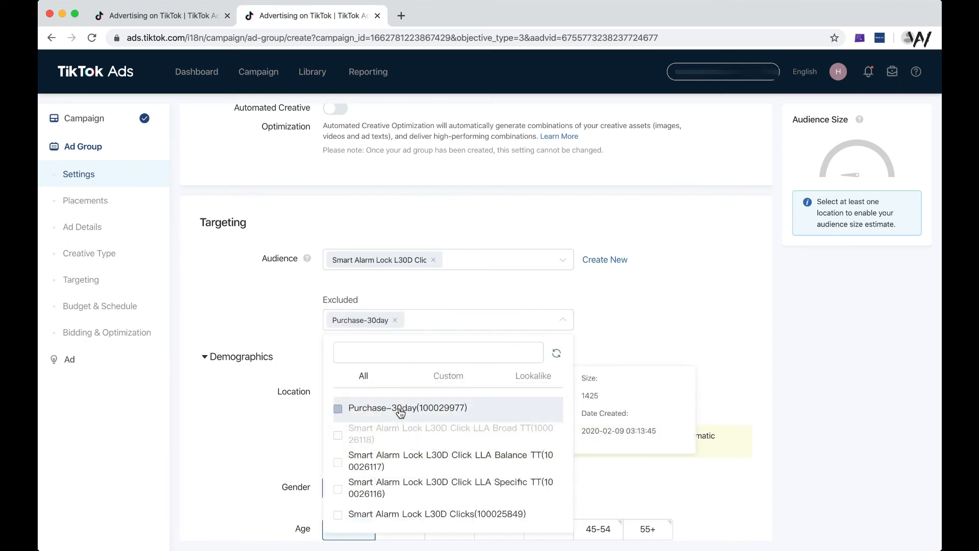
pyautogui.click(622, 325)
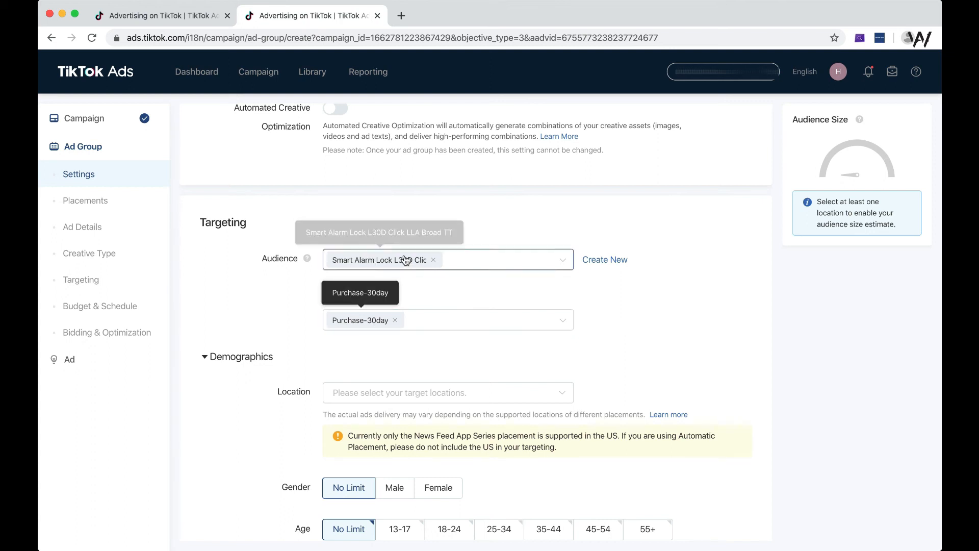
pyautogui.click(508, 264)
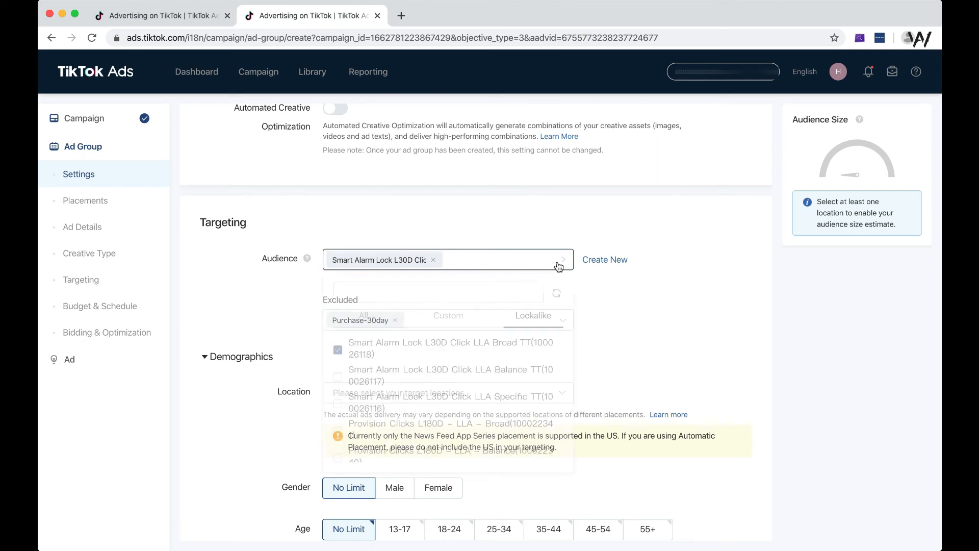
pyautogui.click(653, 305)
# - Set the ad group's target location to India in the Demographics section
pyautogui.scroll(-3, 723, 286)
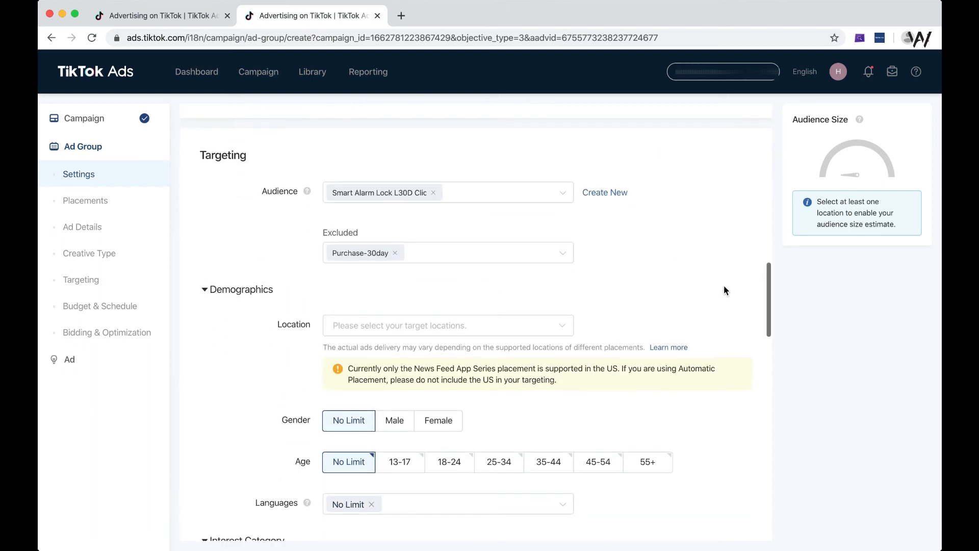
pyautogui.scroll(-1, 723, 290)
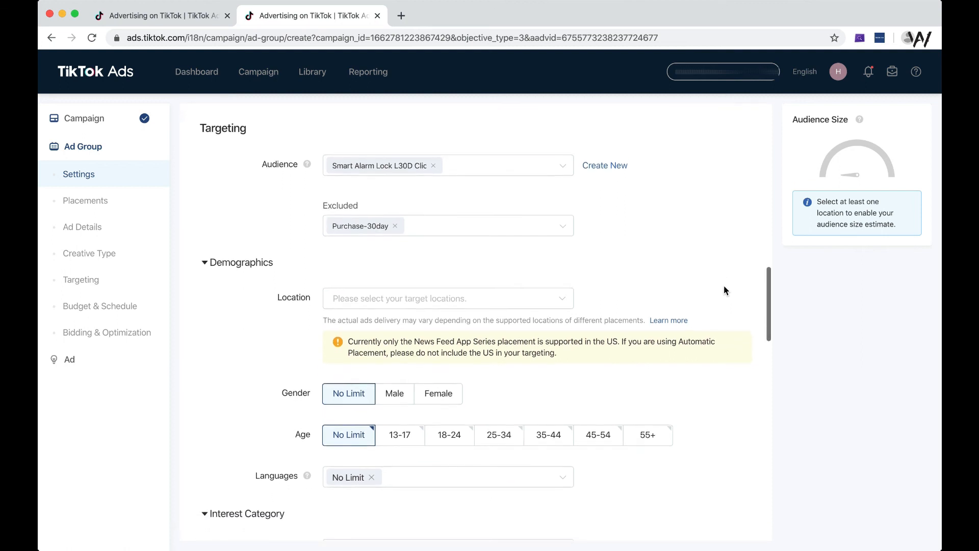
pyautogui.scroll(-5, 286, 332)
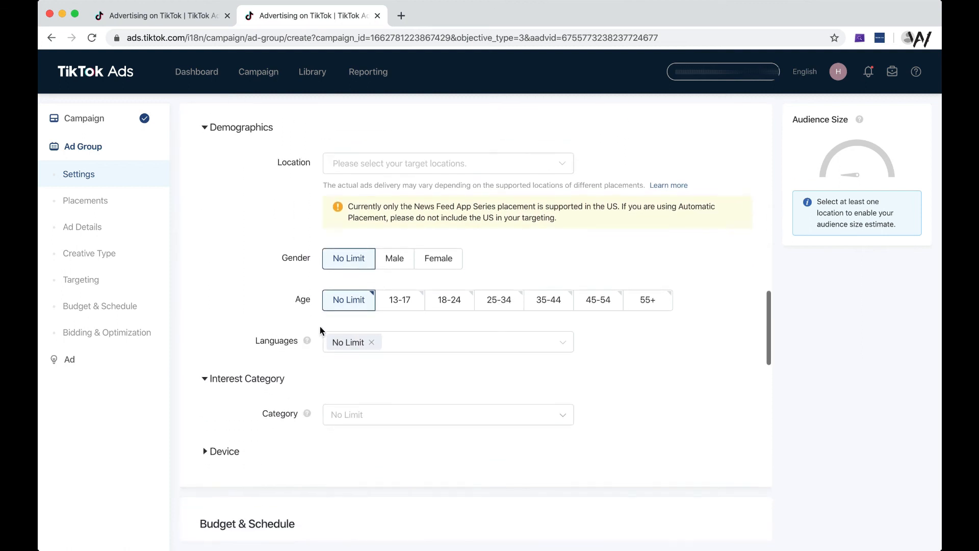
pyautogui.scroll(-2, 320, 330)
pyautogui.scroll(4, 320, 331)
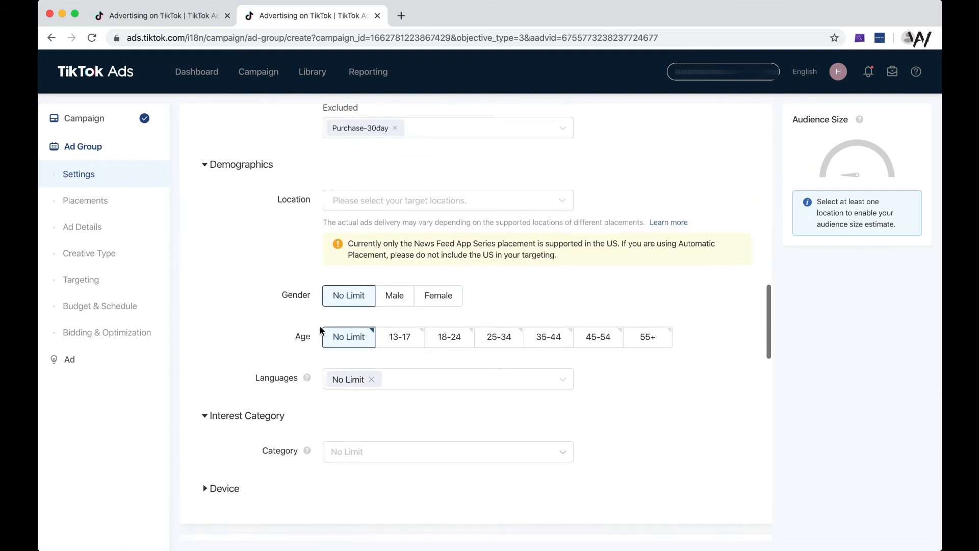
pyautogui.click(417, 201)
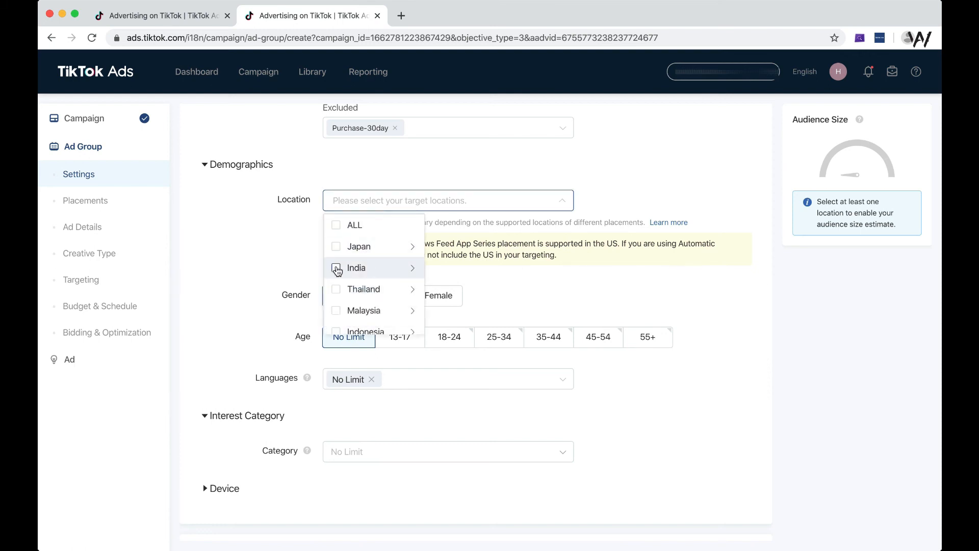
pyautogui.click(337, 270)
pyautogui.click(262, 238)
# - Review the ad group's interest category, budget, schedule, and bidding and optimization settings without changing them
pyautogui.scroll(-1, 272, 230)
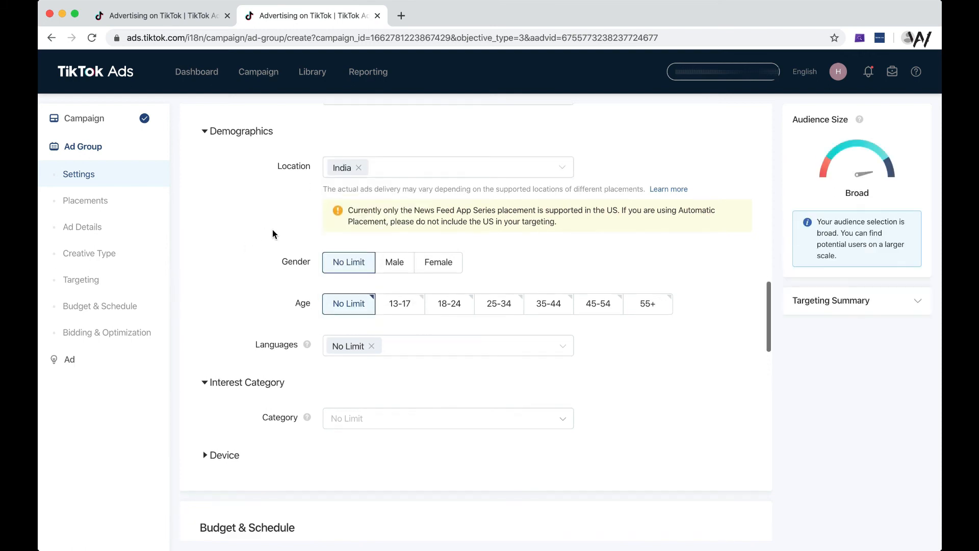
pyautogui.scroll(-5, 272, 232)
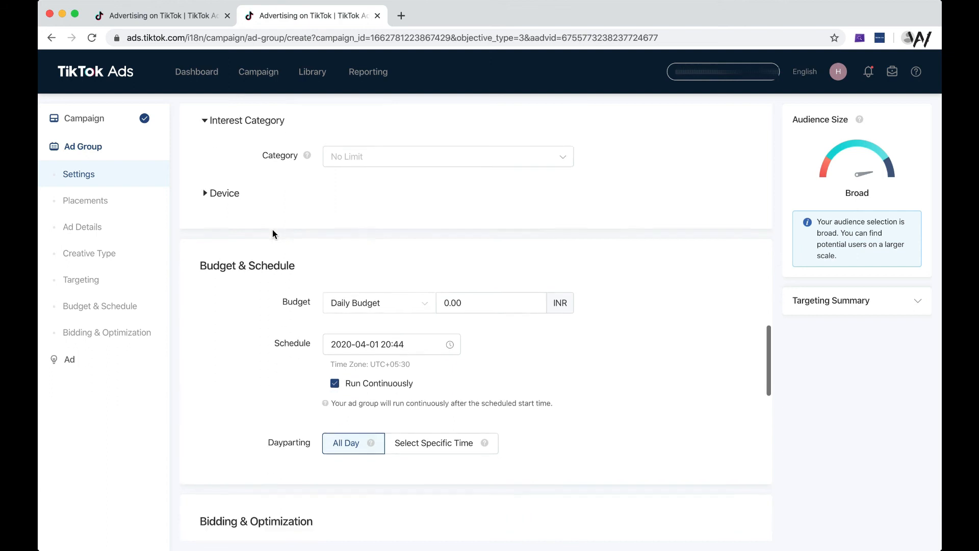
pyautogui.scroll(-1, 272, 234)
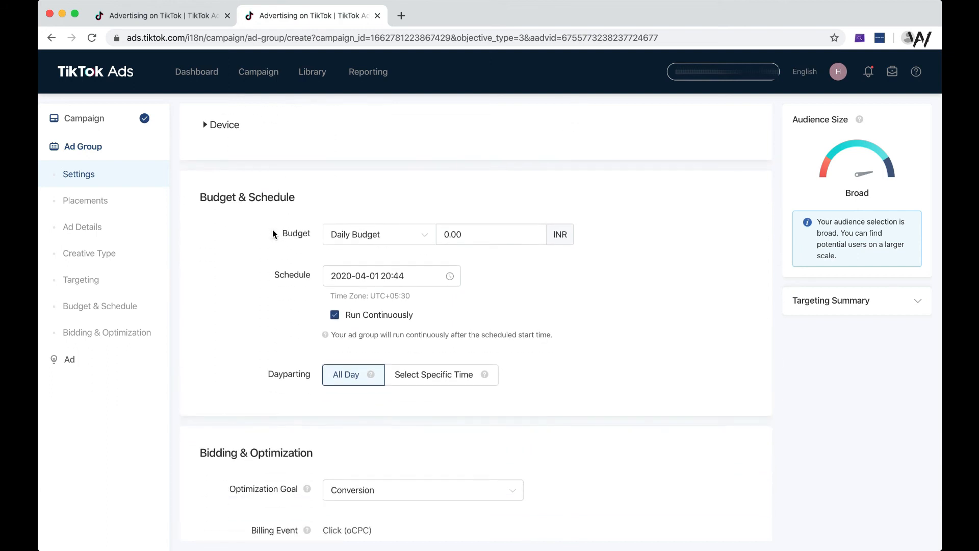
pyautogui.scroll(7, 272, 233)
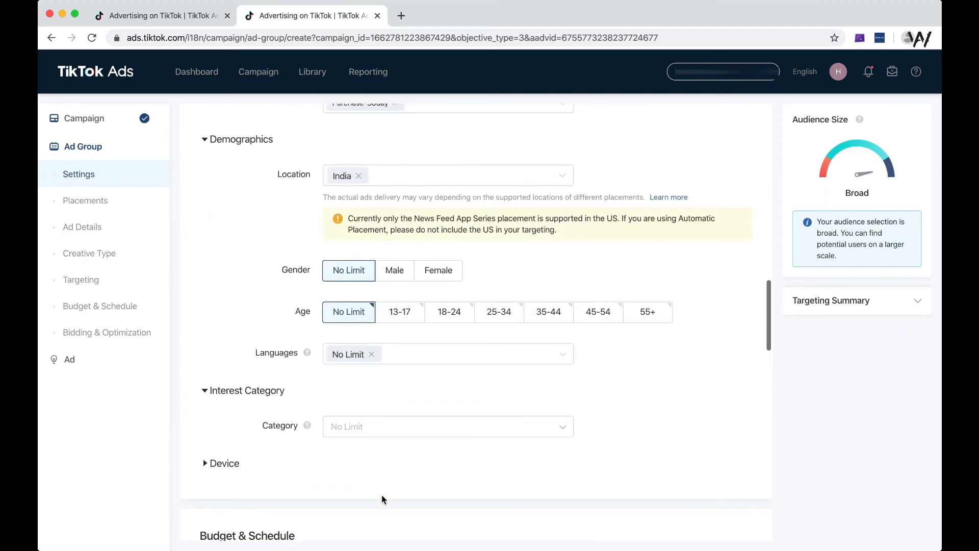
pyautogui.scroll(-11, 472, 406)
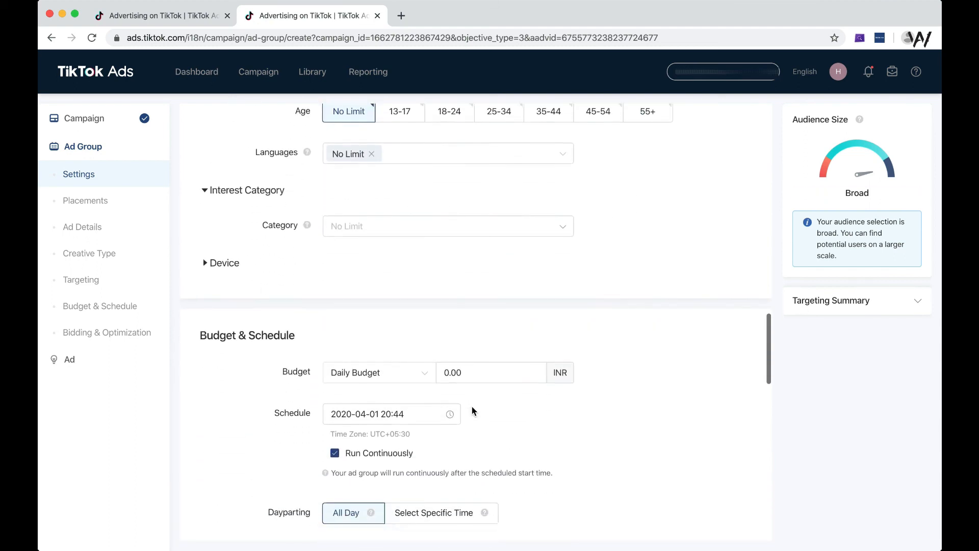
pyautogui.scroll(2, 470, 409)
pyautogui.click(470, 113)
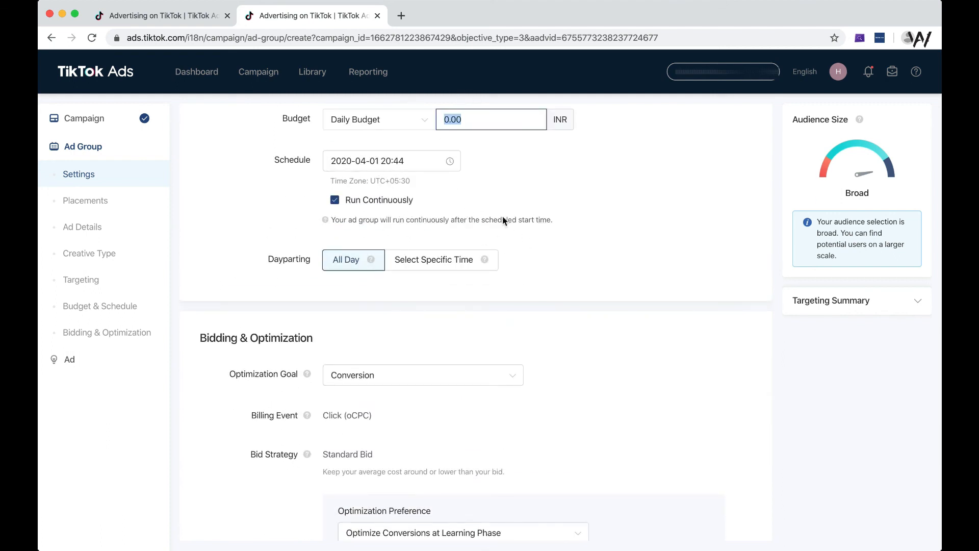
pyautogui.scroll(-4, 631, 240)
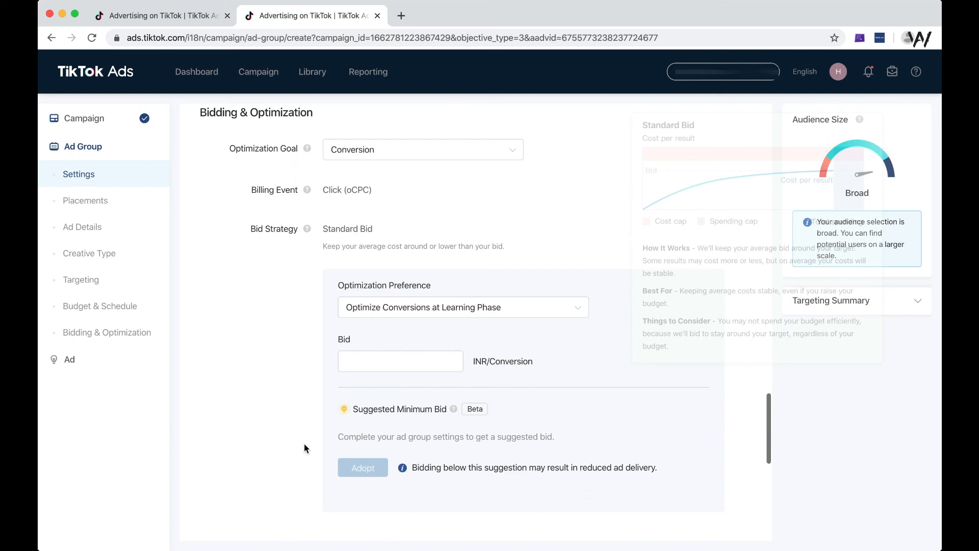
pyautogui.click(428, 357)
pyautogui.scroll(-6, 583, 345)
pyautogui.scroll(-3, 583, 346)
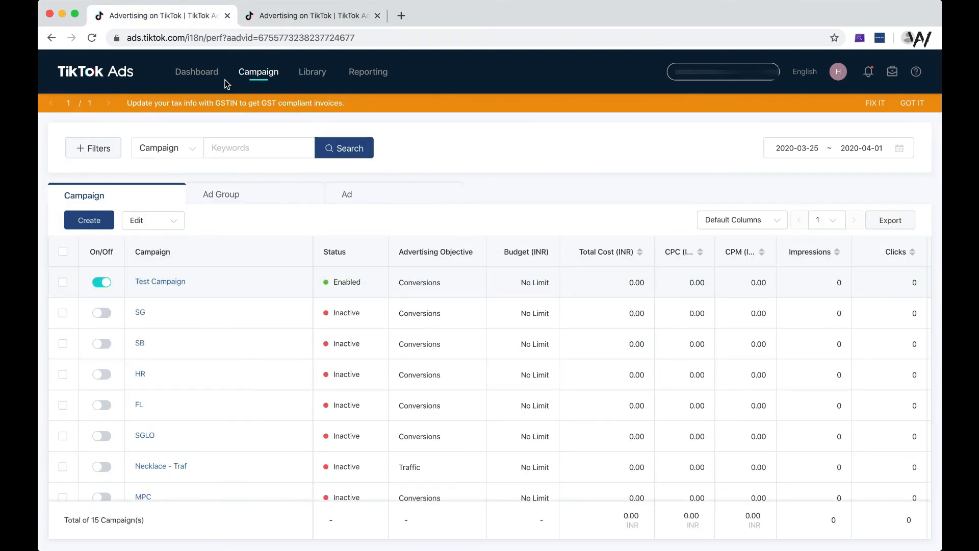
# - Check the audience library's list of custom and lookalike audiences in the other browser tab and return to the ad group
pyautogui.moveTo(308, 77)
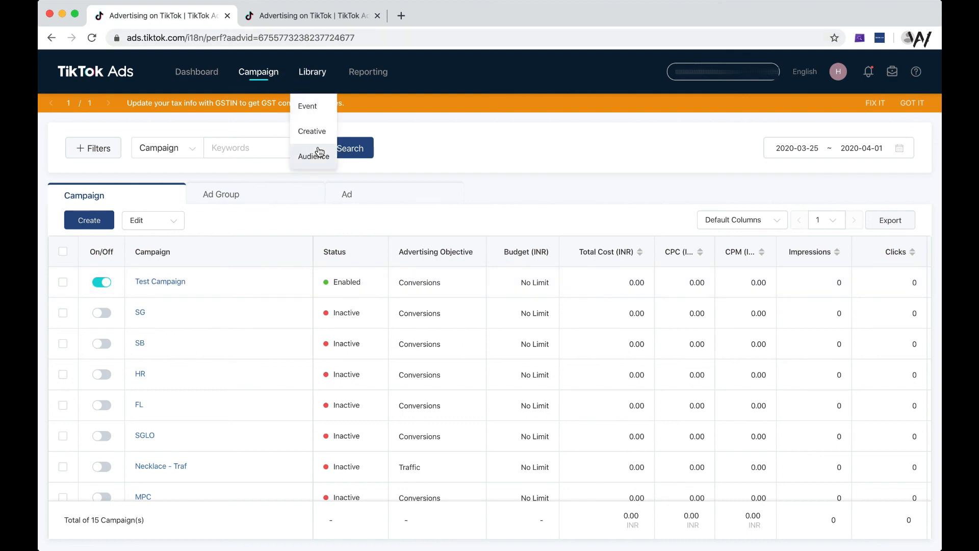
pyautogui.click(320, 152)
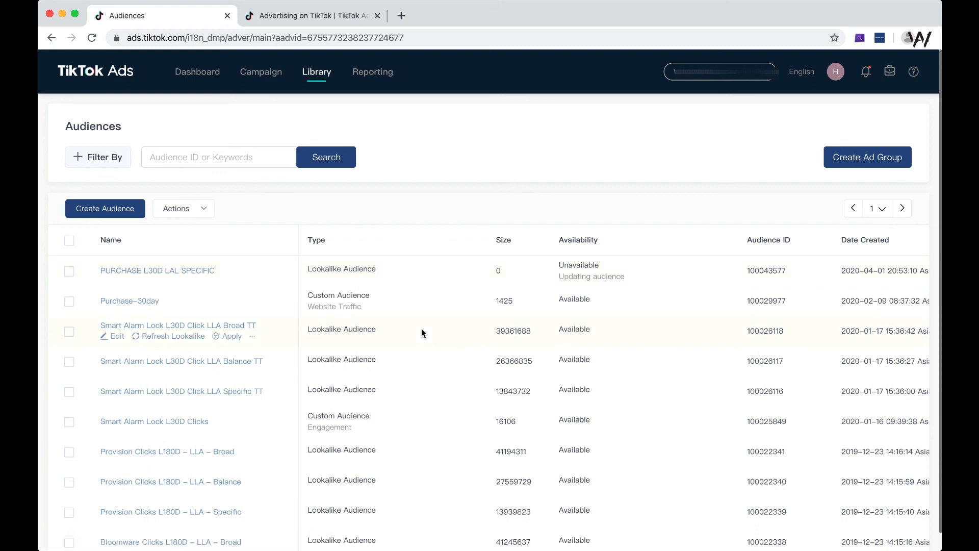
pyautogui.click(307, 38)
pyautogui.click(313, 18)
# - Clear the lookalike audience from the ad group's targeting and remove Purchase-30day from the excluded audiences
pyautogui.scroll(10, 397, 267)
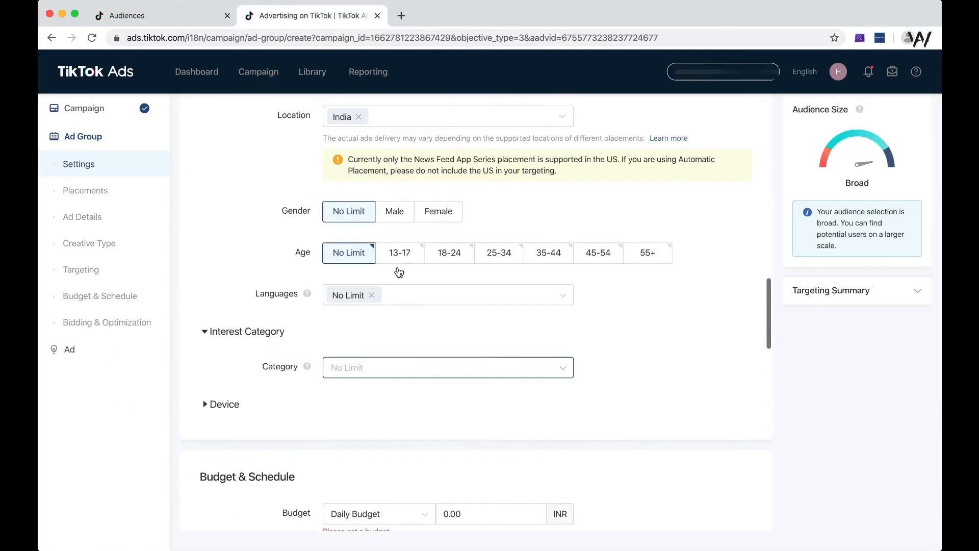
pyautogui.scroll(1, 397, 267)
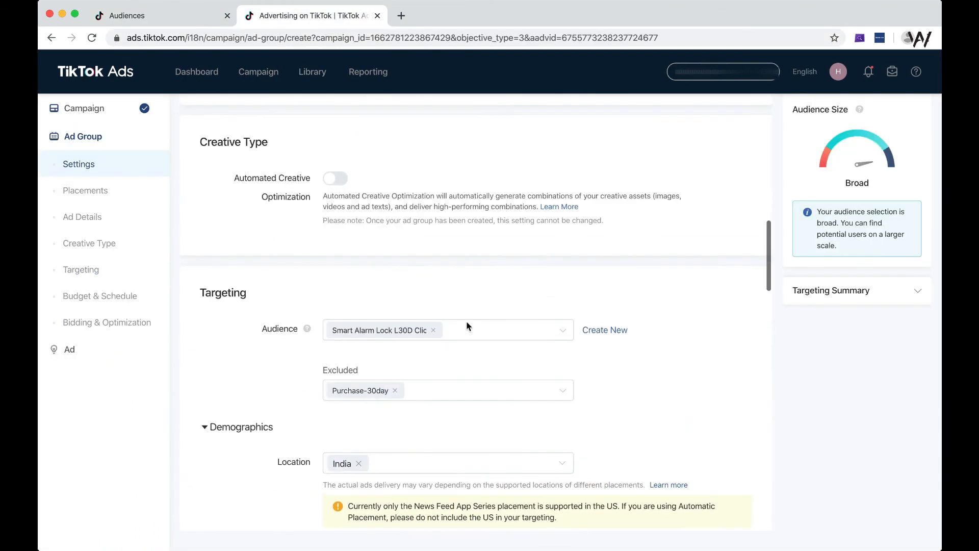
pyautogui.click(542, 345)
pyautogui.scroll(-3, 524, 268)
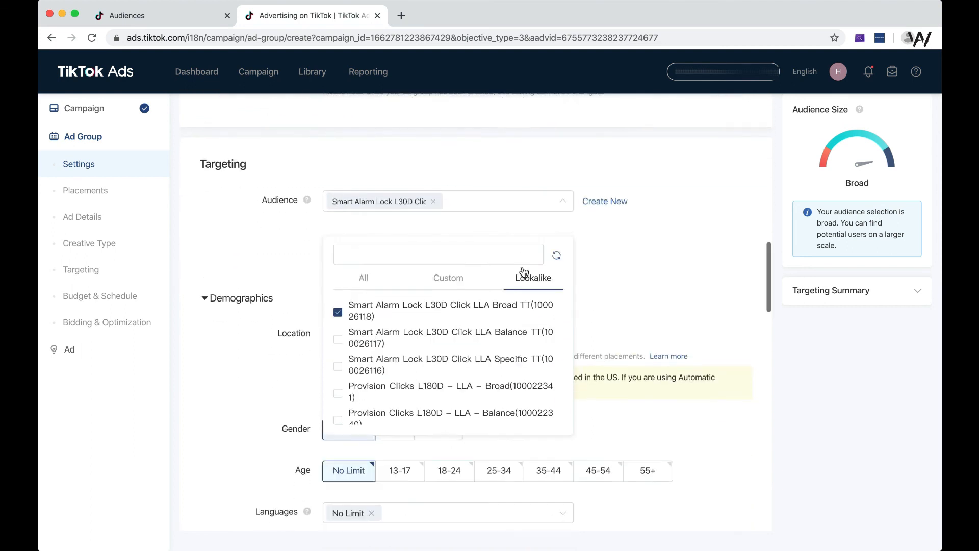
pyautogui.click(461, 265)
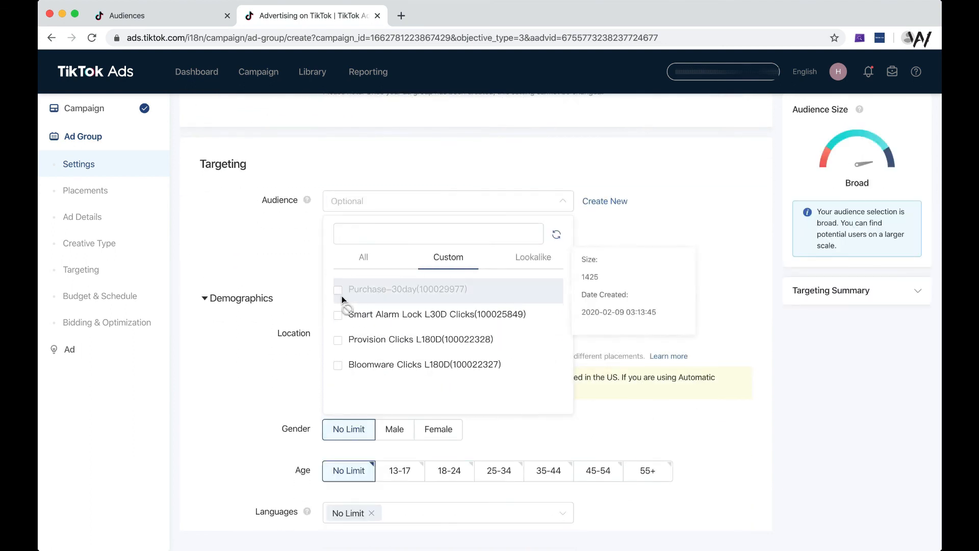
pyautogui.click(709, 229)
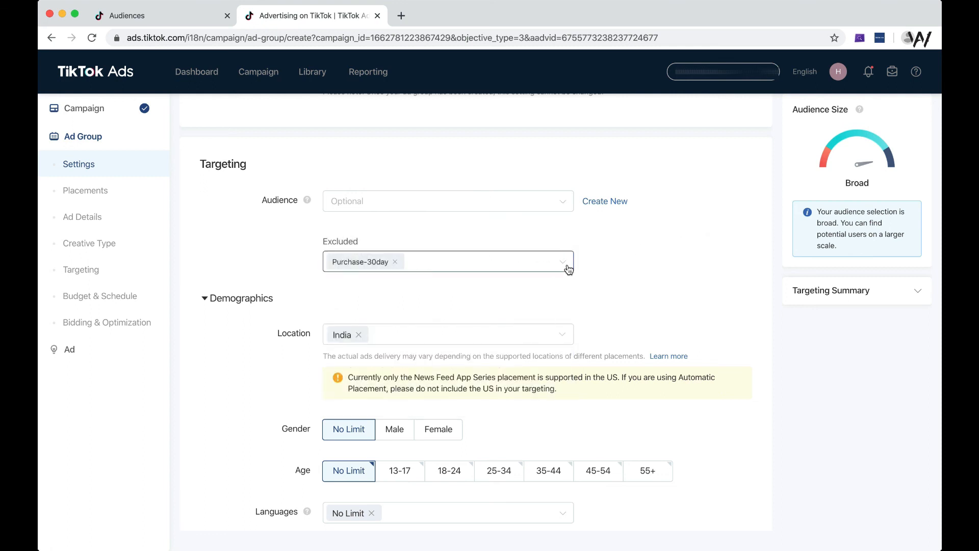
pyautogui.click(397, 264)
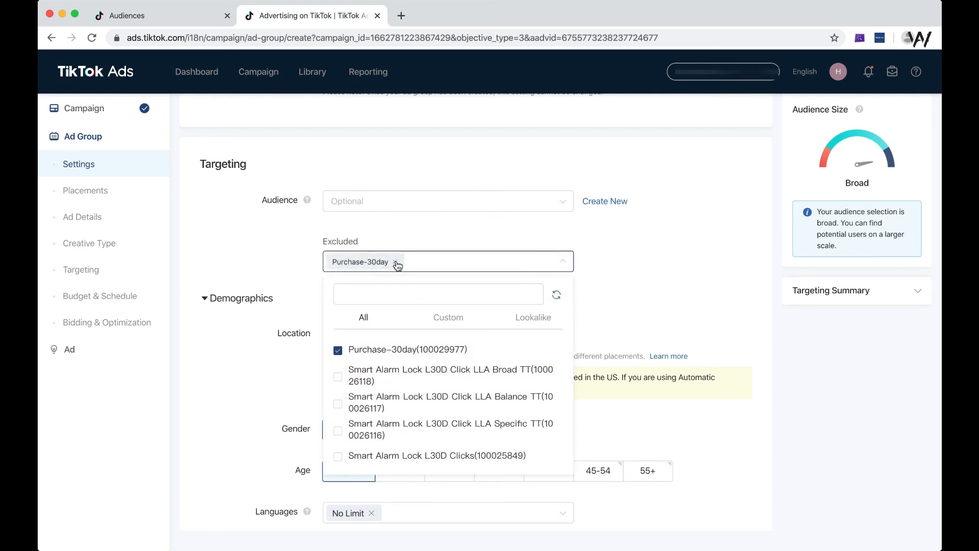
# - Set the ad group's audience to the custom audience Purchase-30day
pyautogui.click(482, 205)
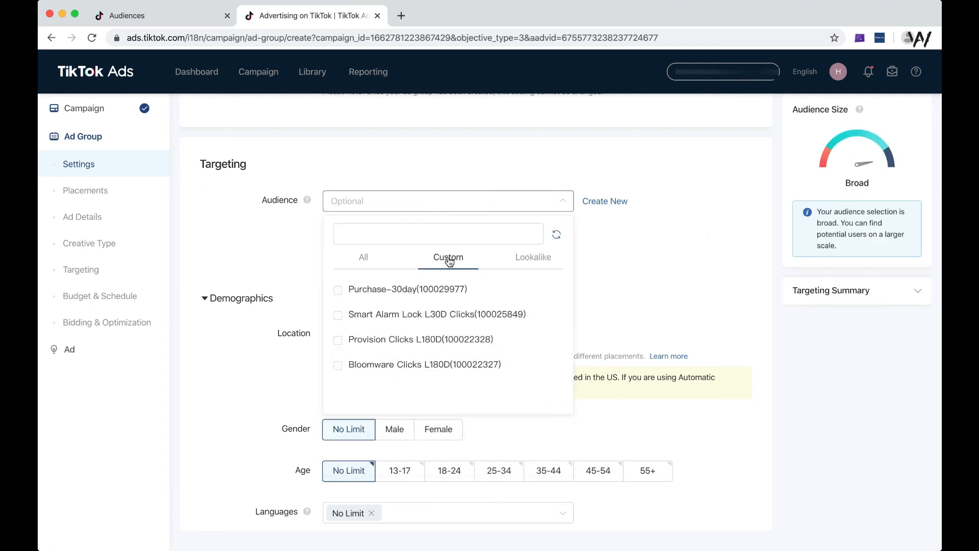
pyautogui.click(384, 291)
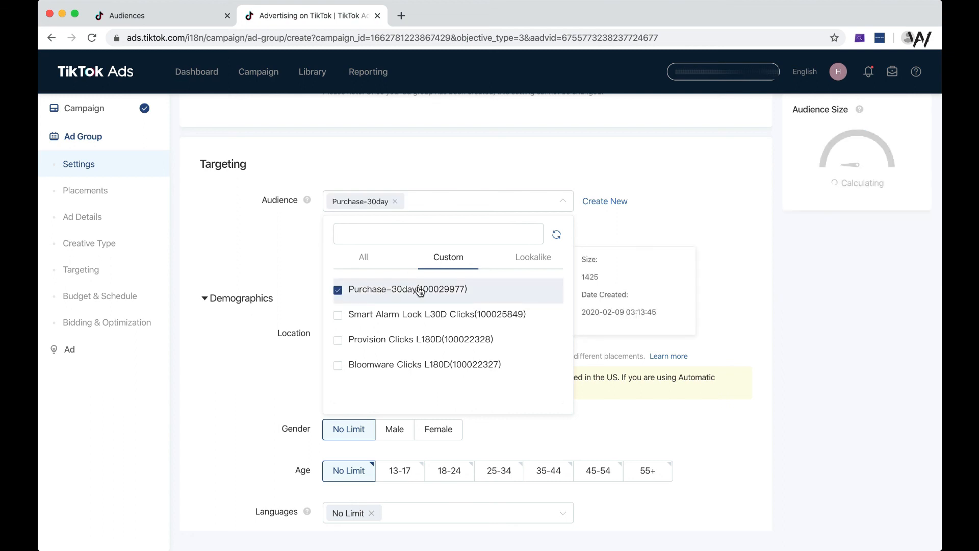
pyautogui.click(713, 180)
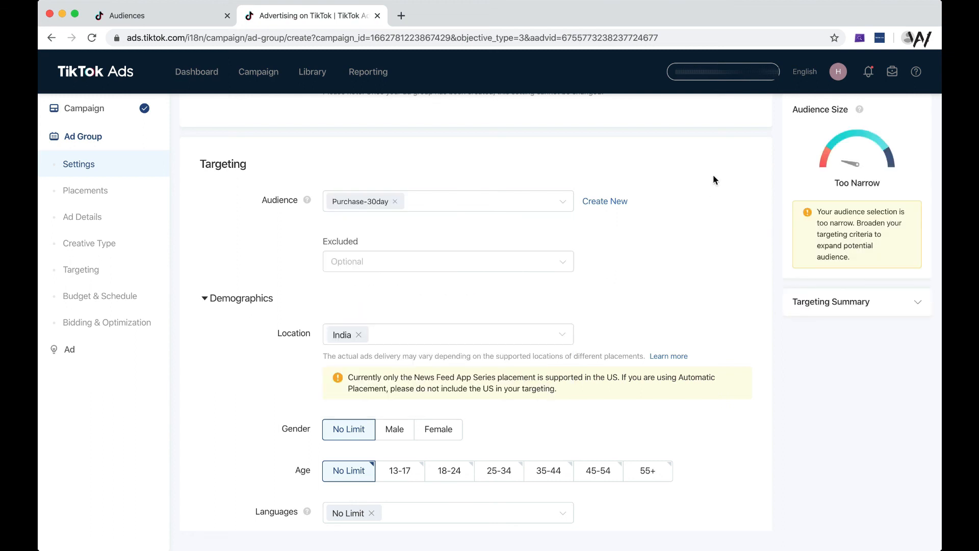
pyautogui.click(564, 207)
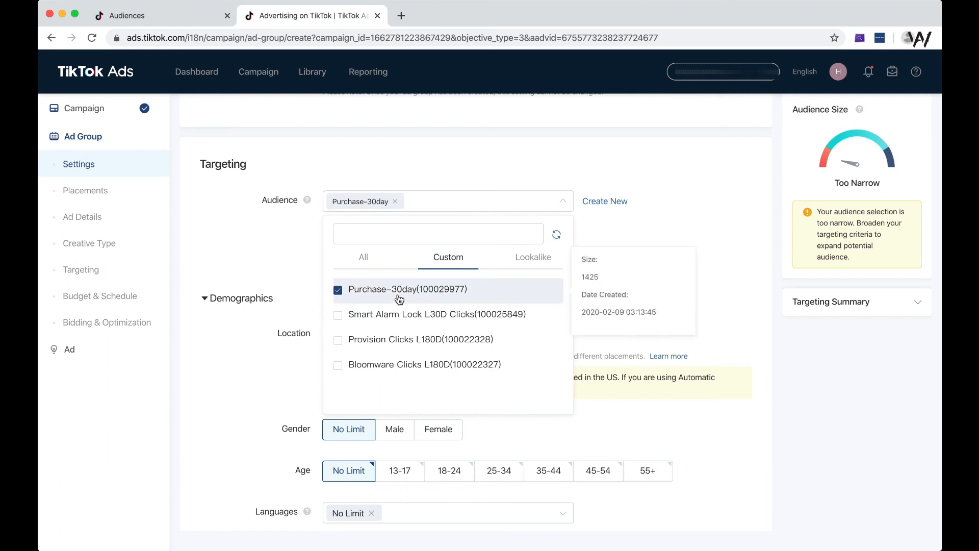
pyautogui.click(653, 202)
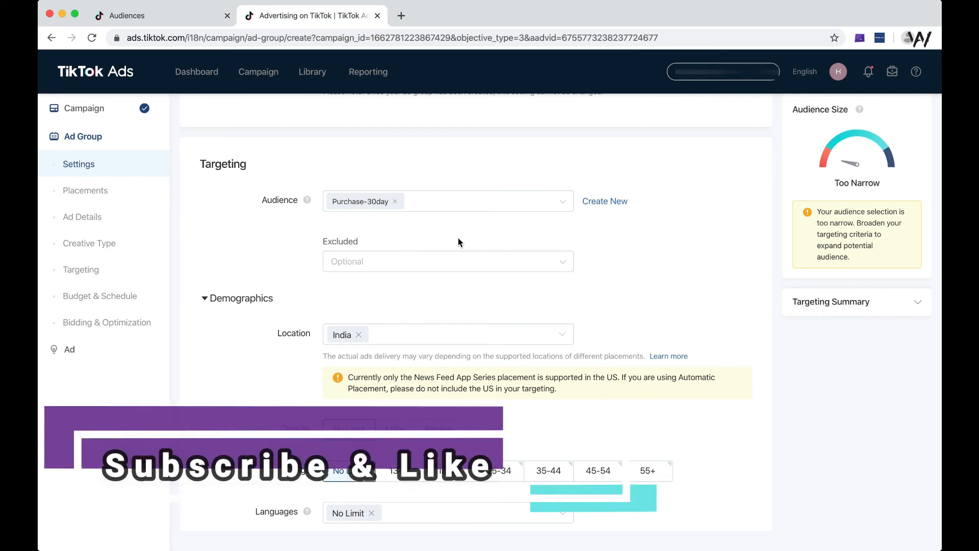
pyautogui.scroll(4, 639, 270)
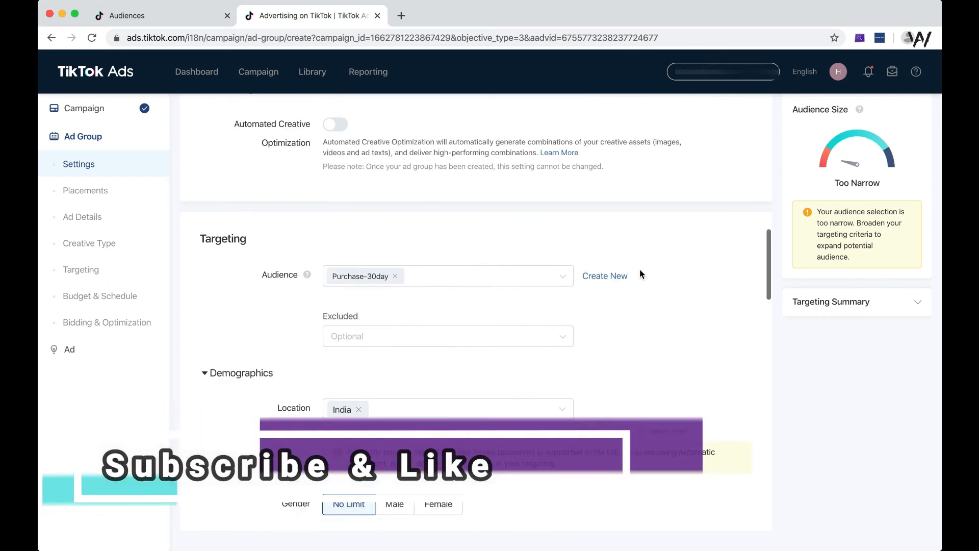
pyautogui.scroll(3, 640, 271)
pyautogui.scroll(-7, 640, 271)
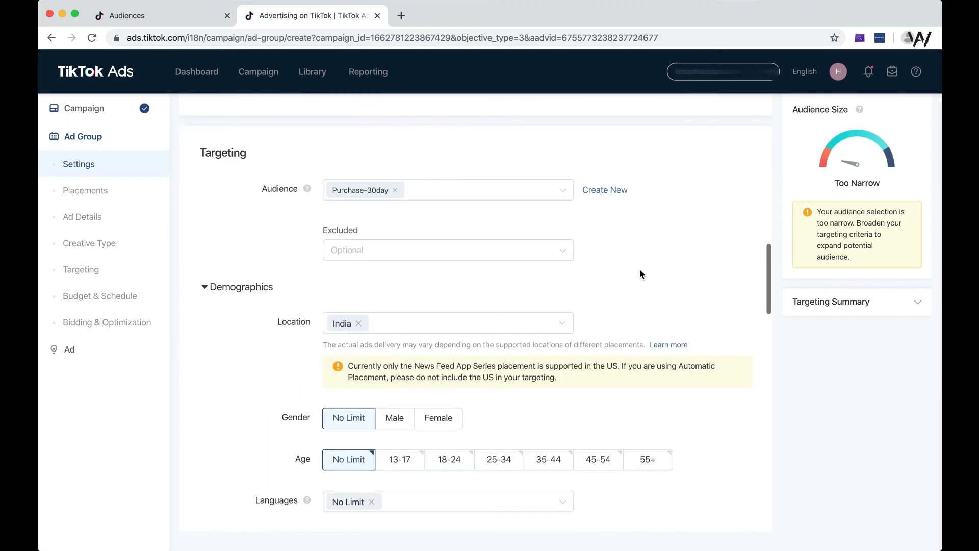